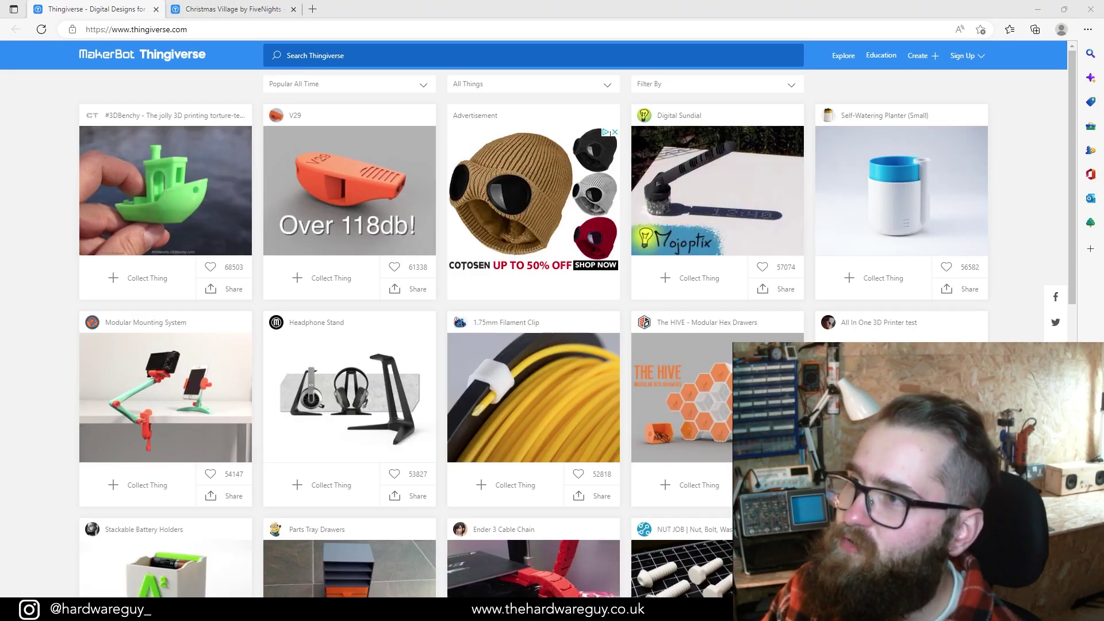
Step: Switch to the Christmas Village page and page through its gallery to the blue model render
key("ctrl+Tab")
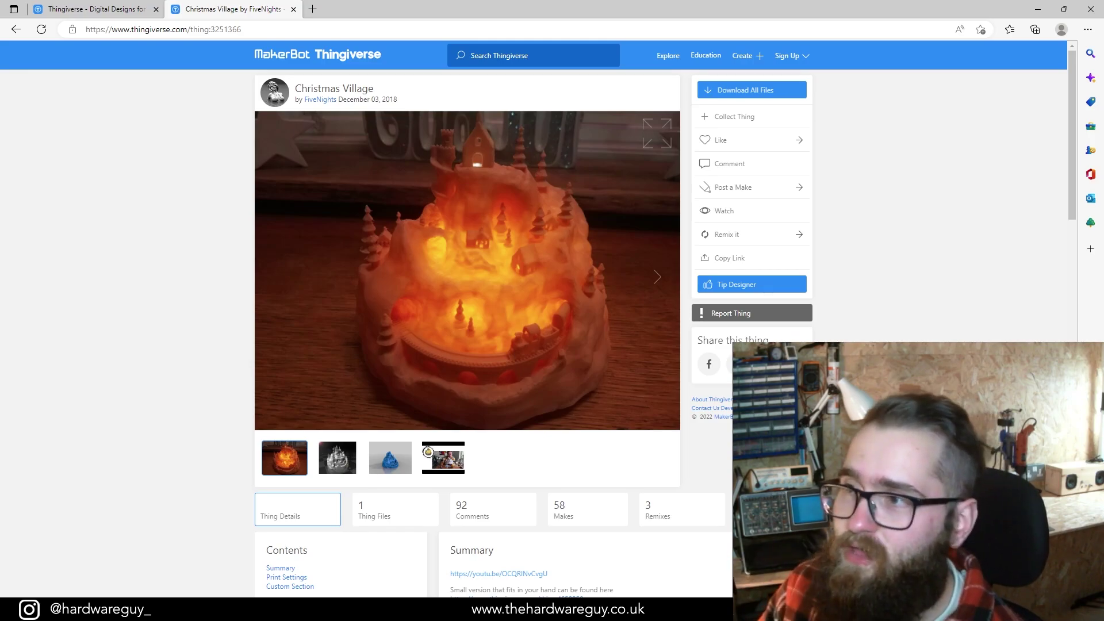
left_click(338, 458)
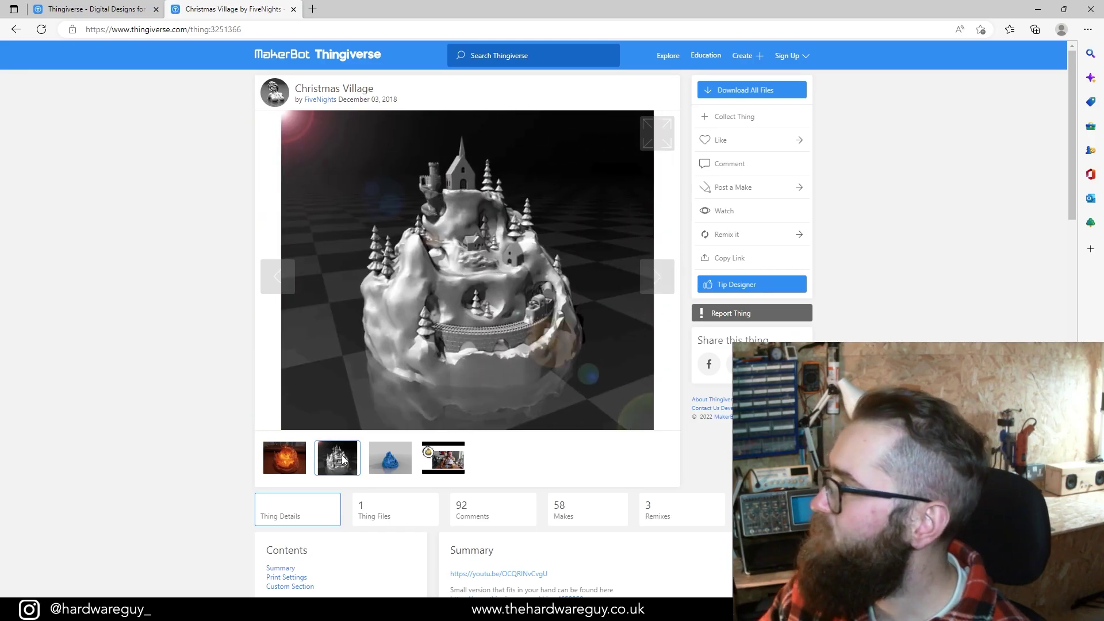
left_click(381, 462)
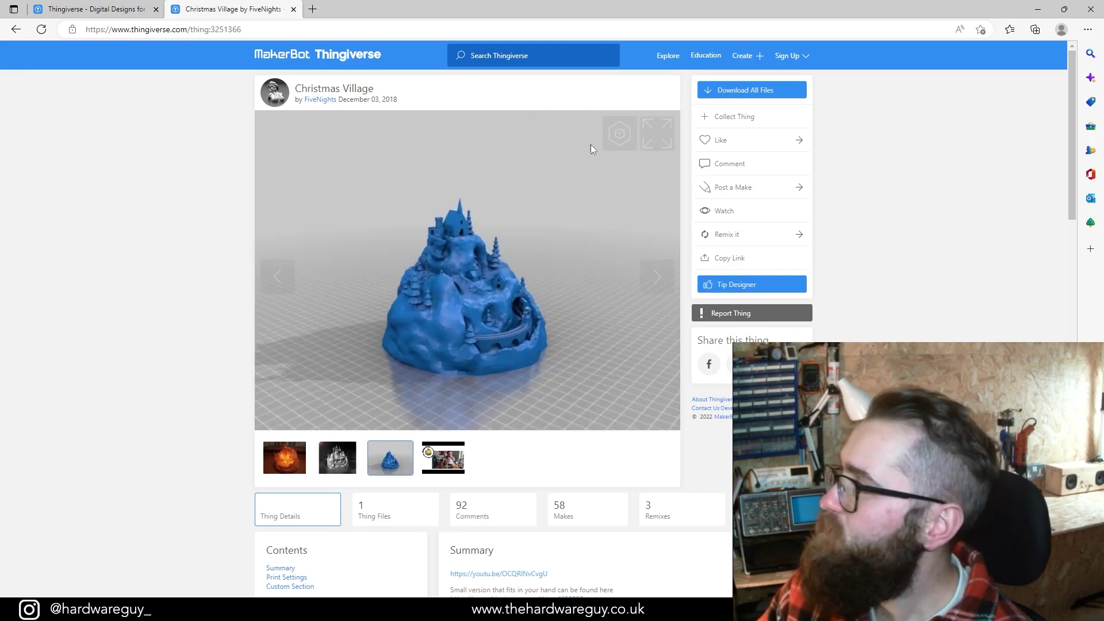
Step: Load the interactive 3D view, then zoom and orbit to see the train side and underside
left_click(620, 135)
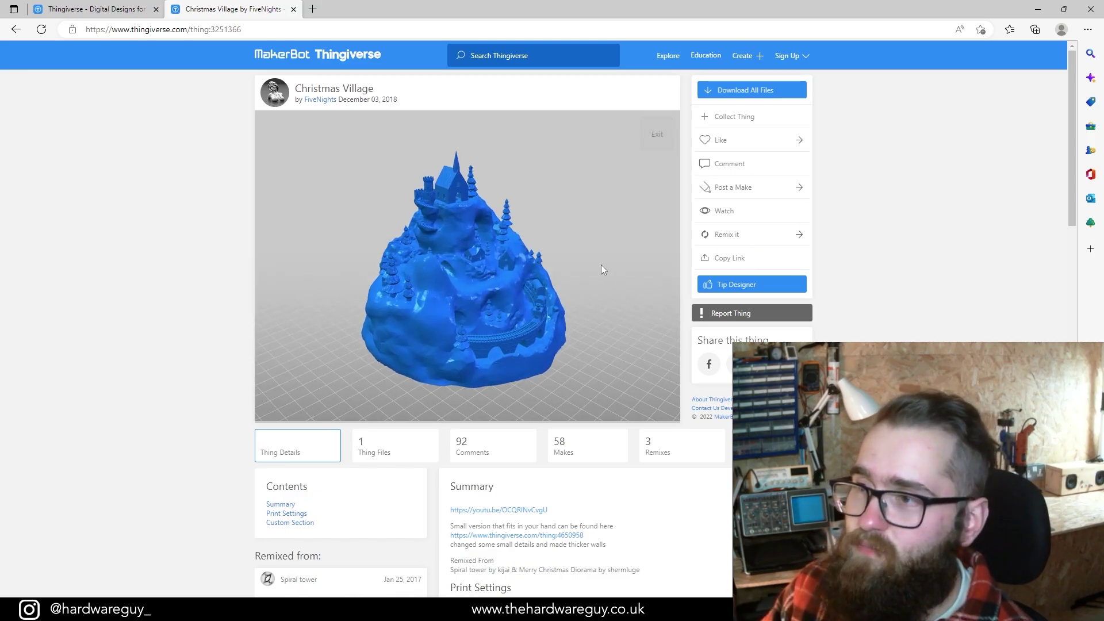
scroll(531, 297, "up", 10)
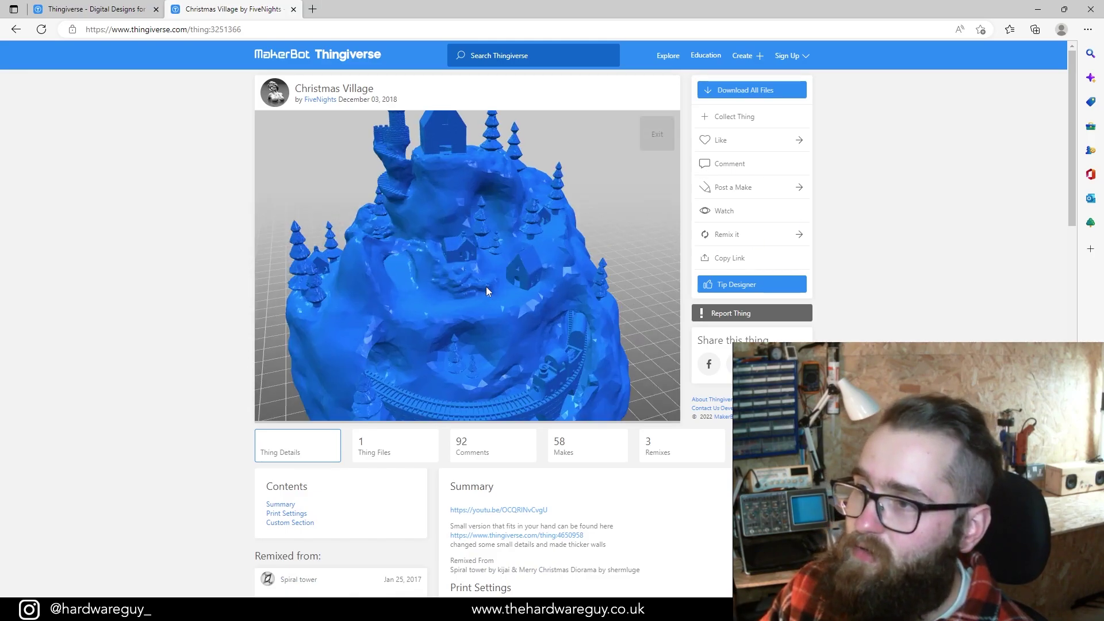
scroll(540, 297, "down", 10)
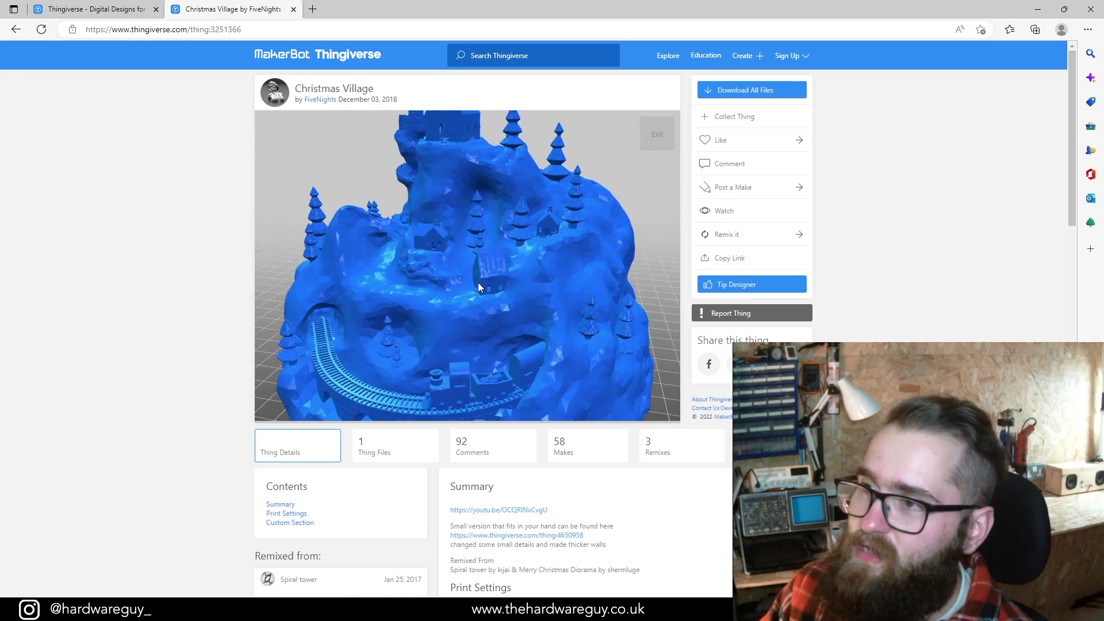
left_click_drag(476, 304, 525, 293)
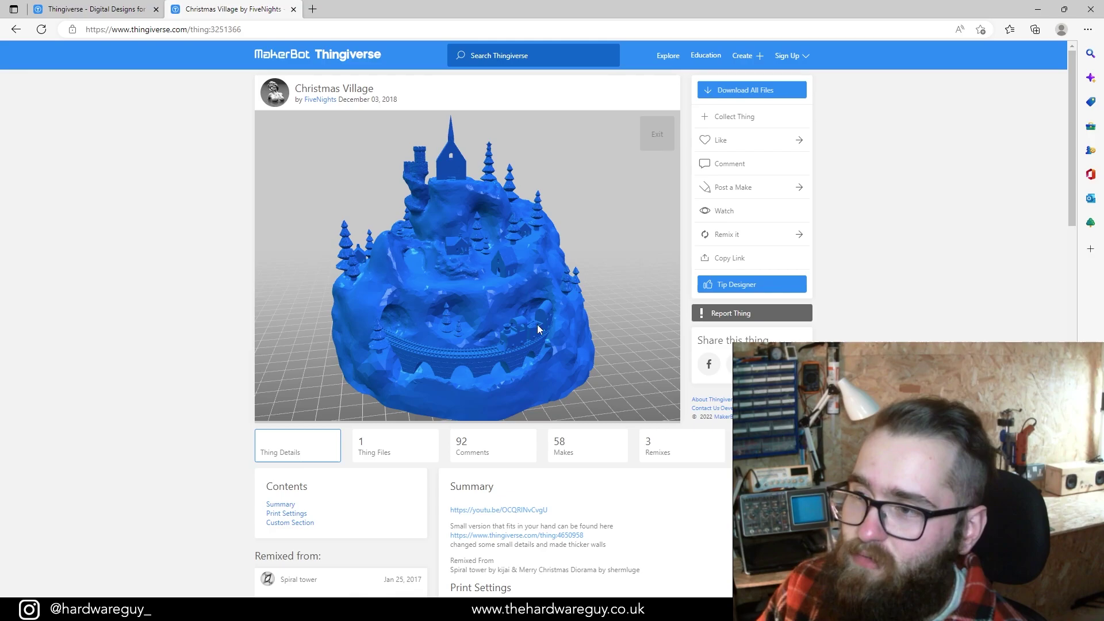
scroll(532, 311, "up", 5)
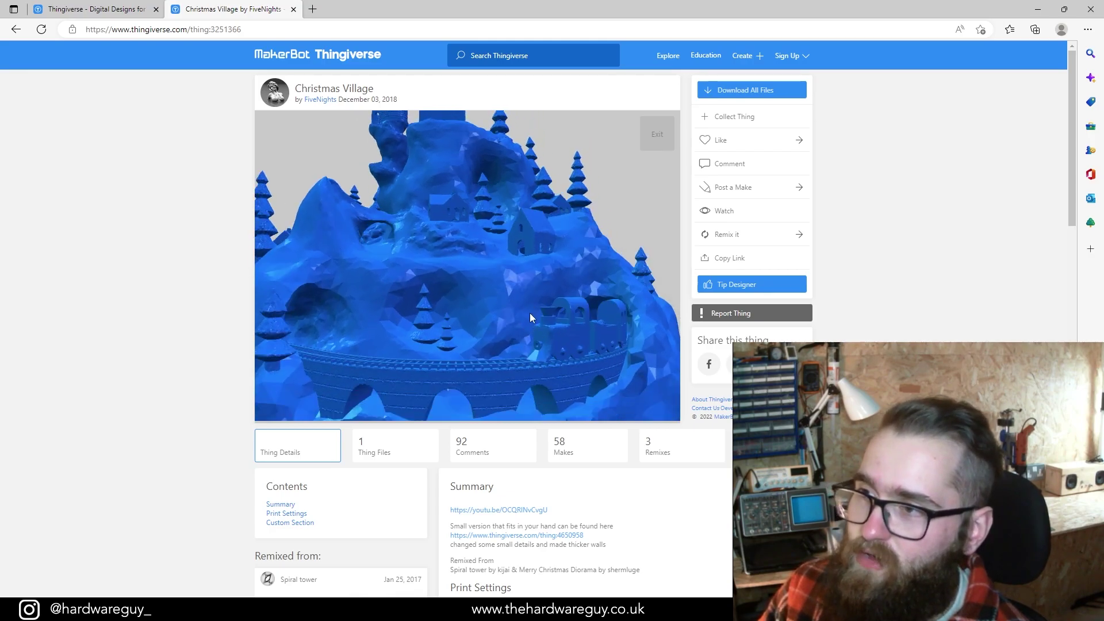
scroll(526, 325, "down", 5)
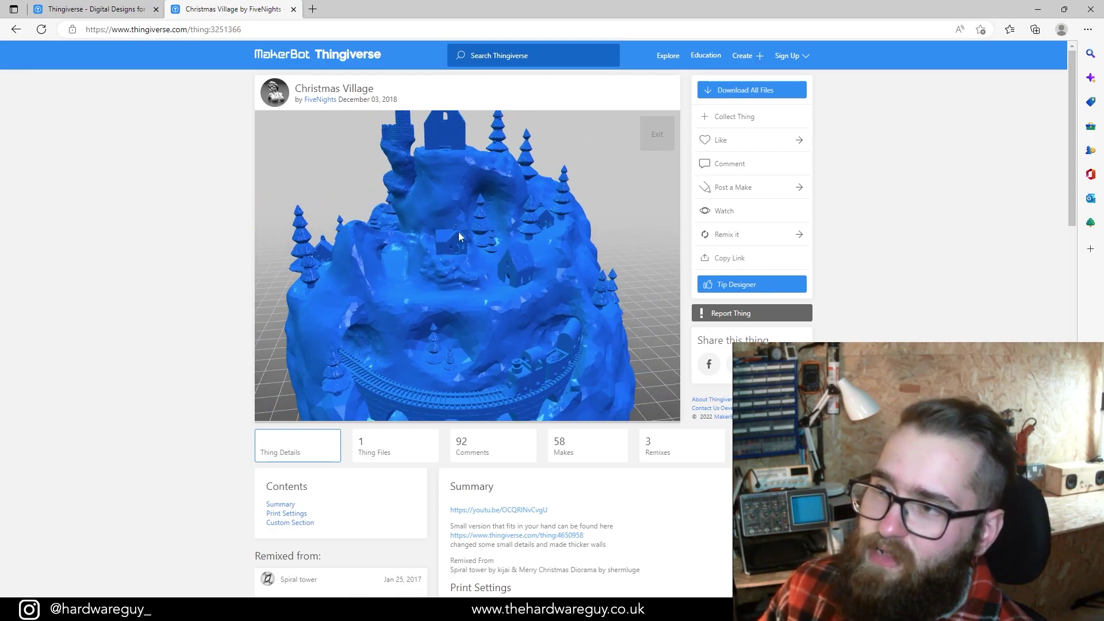
scroll(491, 224, "down", 3)
scroll(432, 191, "down", 2)
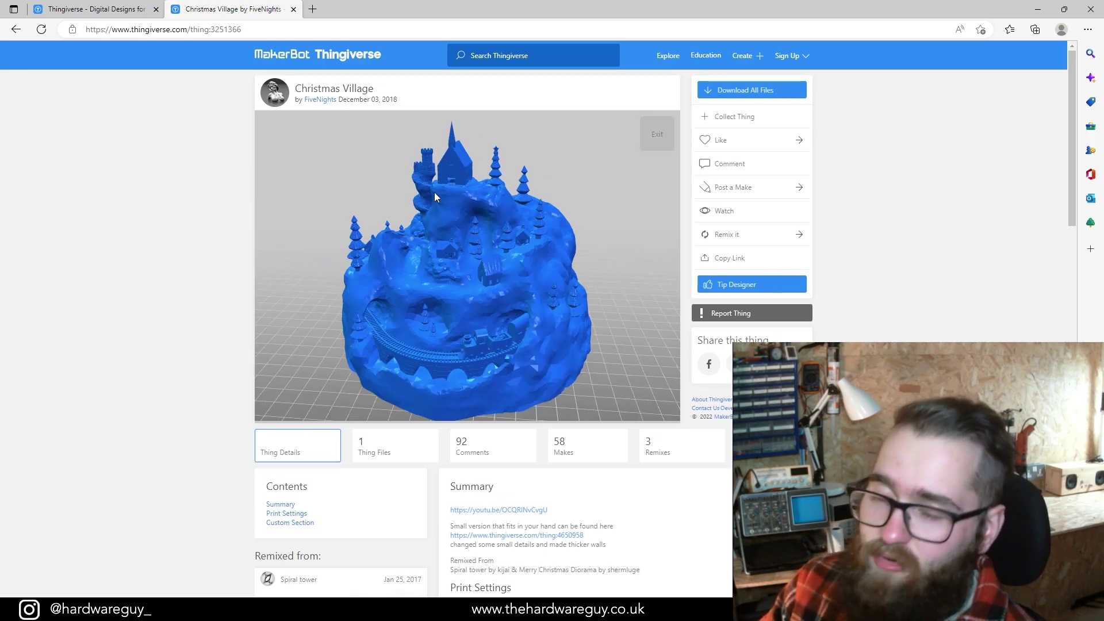
left_click_drag(471, 345, 464, 276)
left_click_drag(501, 202, 496, 227)
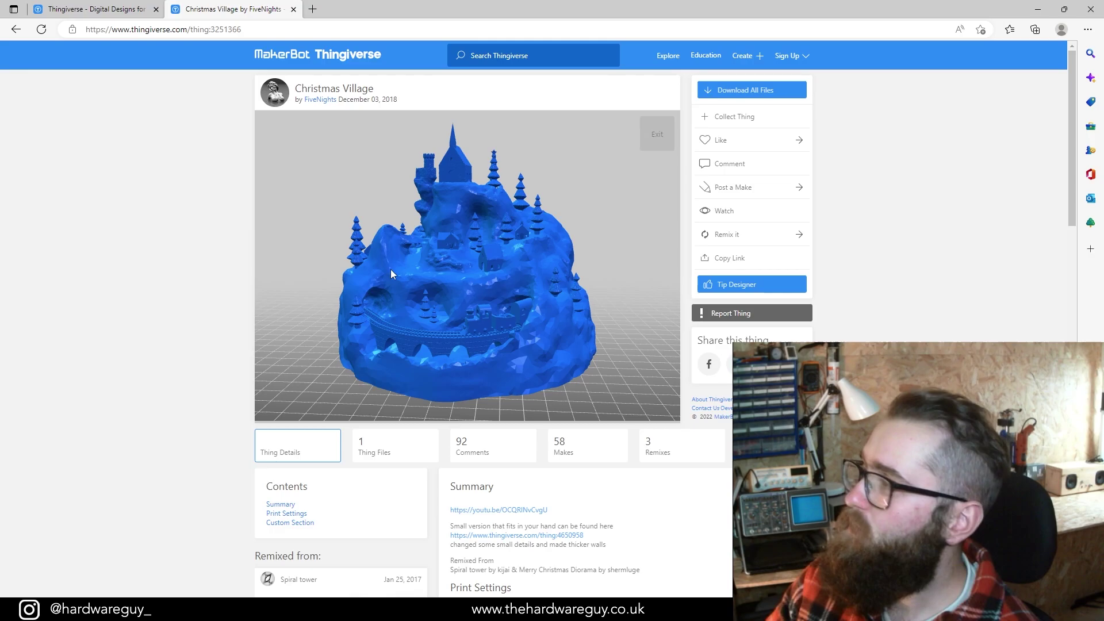
Step: Download all Christmas Village files and extract the zip to the suggested folder
left_click(753, 91)
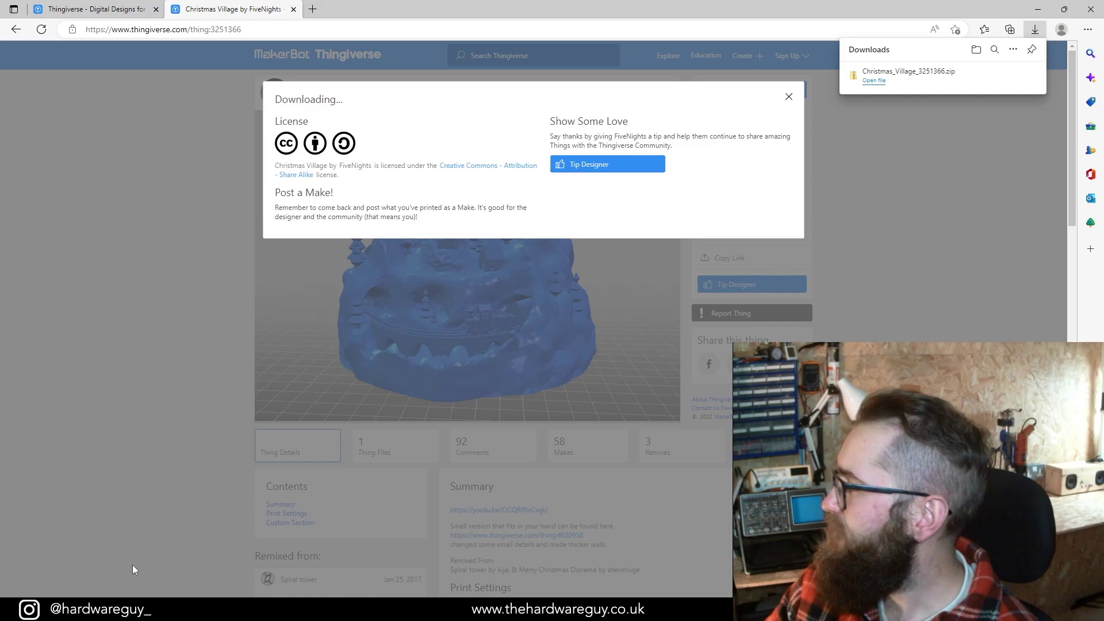
mouse_move(173, 609)
left_click(290, 550)
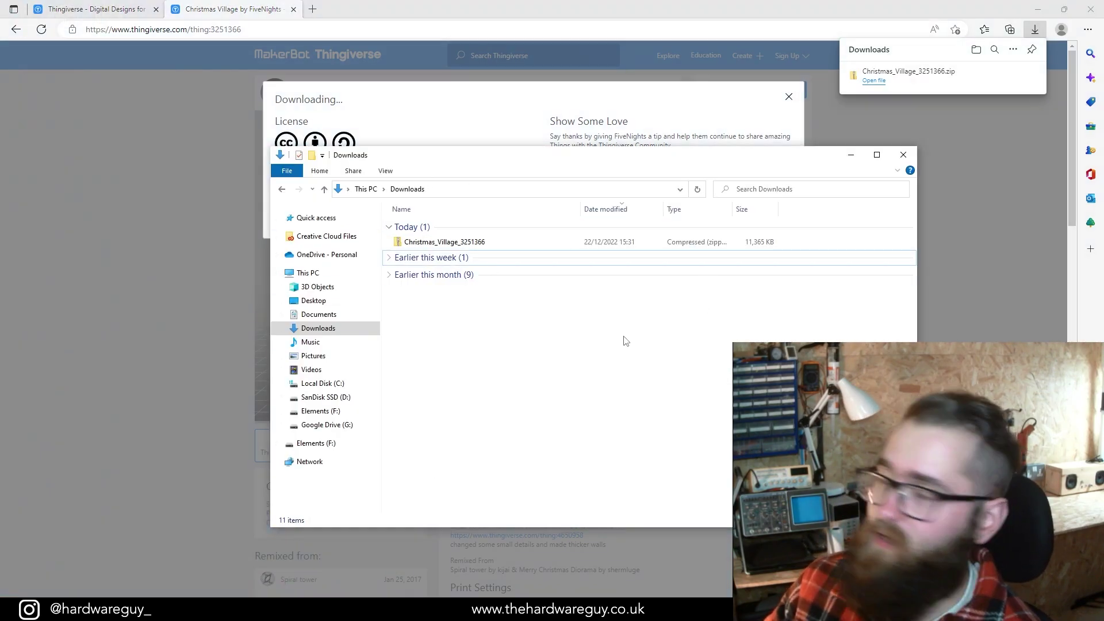
right_click(520, 240)
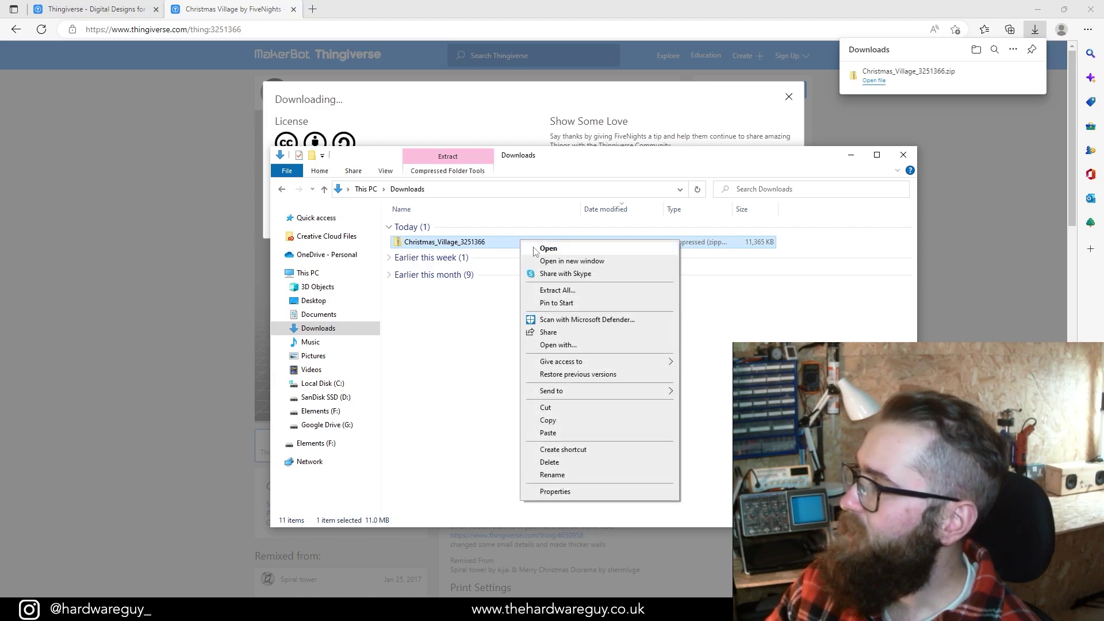
left_click(580, 291)
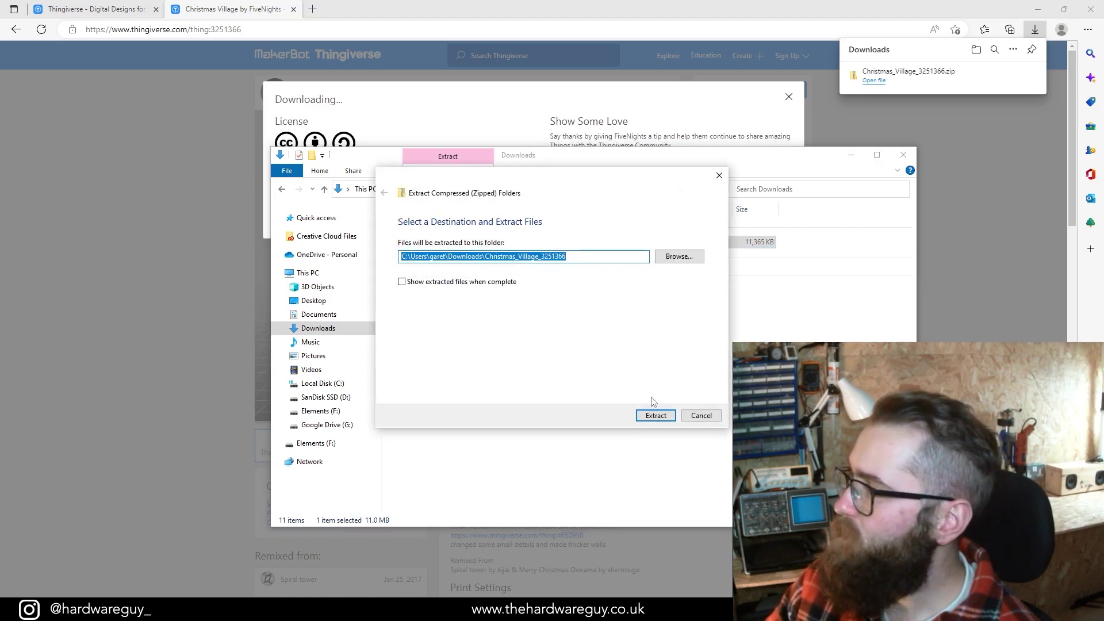
left_click(656, 415)
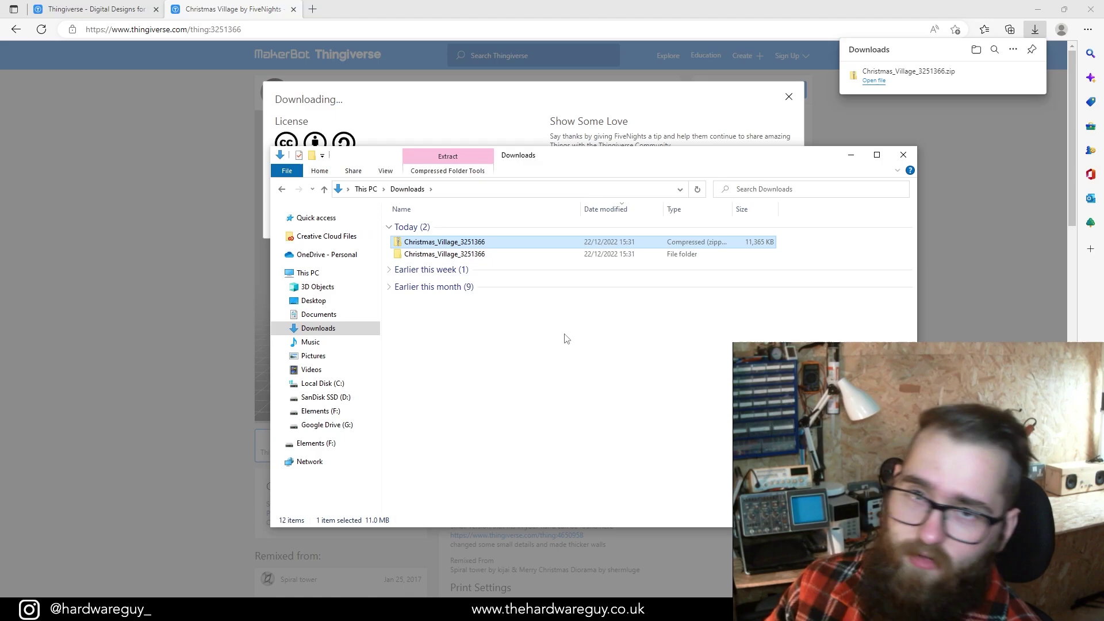
Step: Open Christmas_Village_3251366 > files and bring up the options for the Christmas_Village STL
double_click(512, 257)
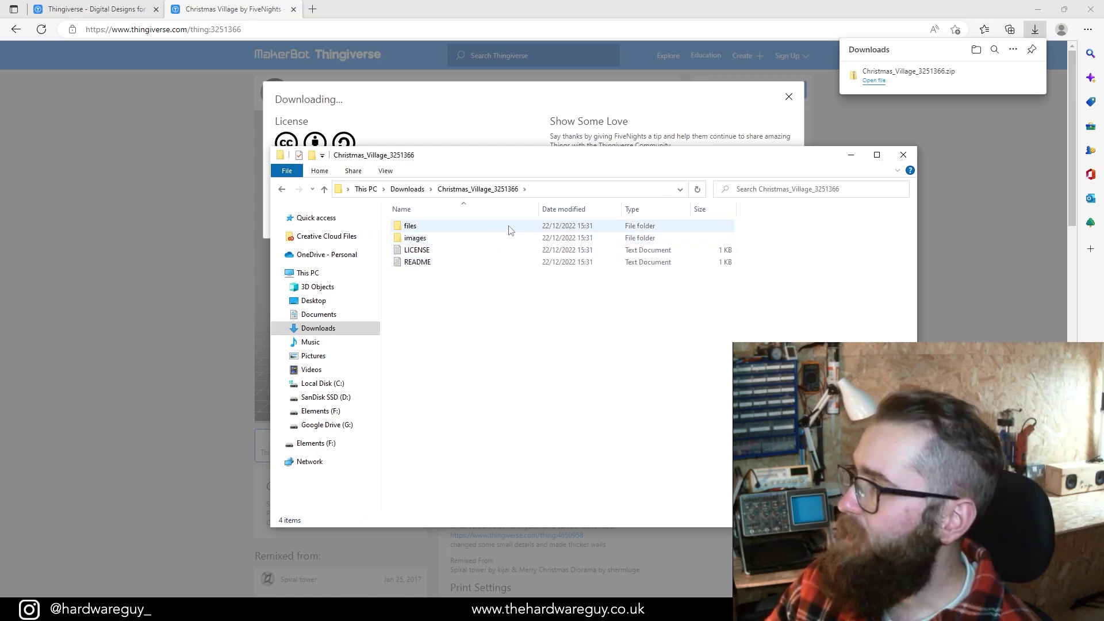
double_click(509, 228)
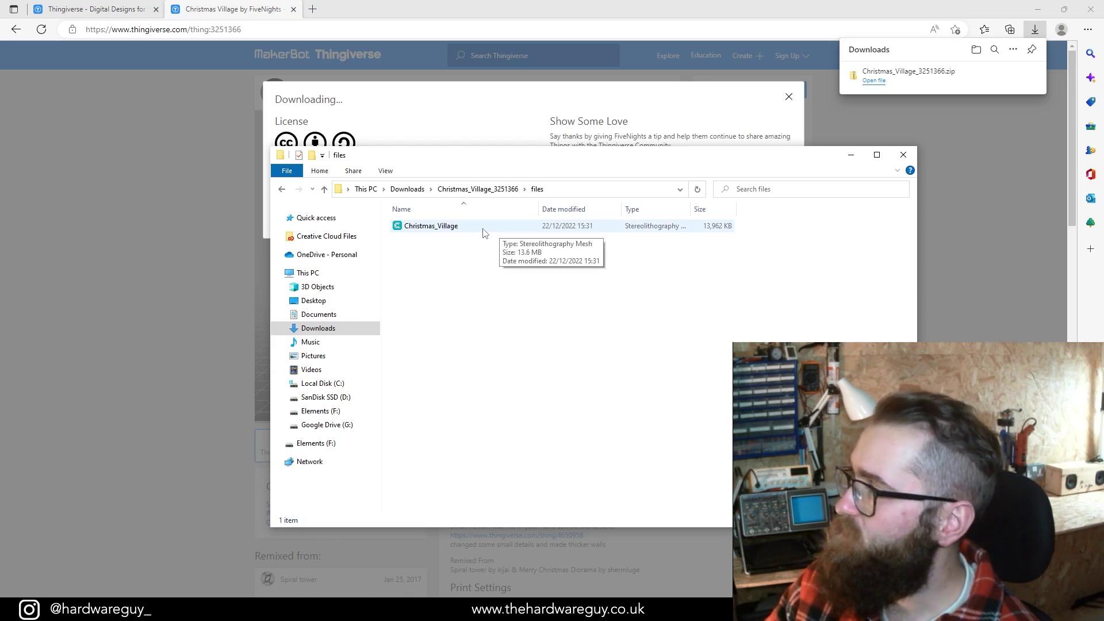
left_click(504, 234)
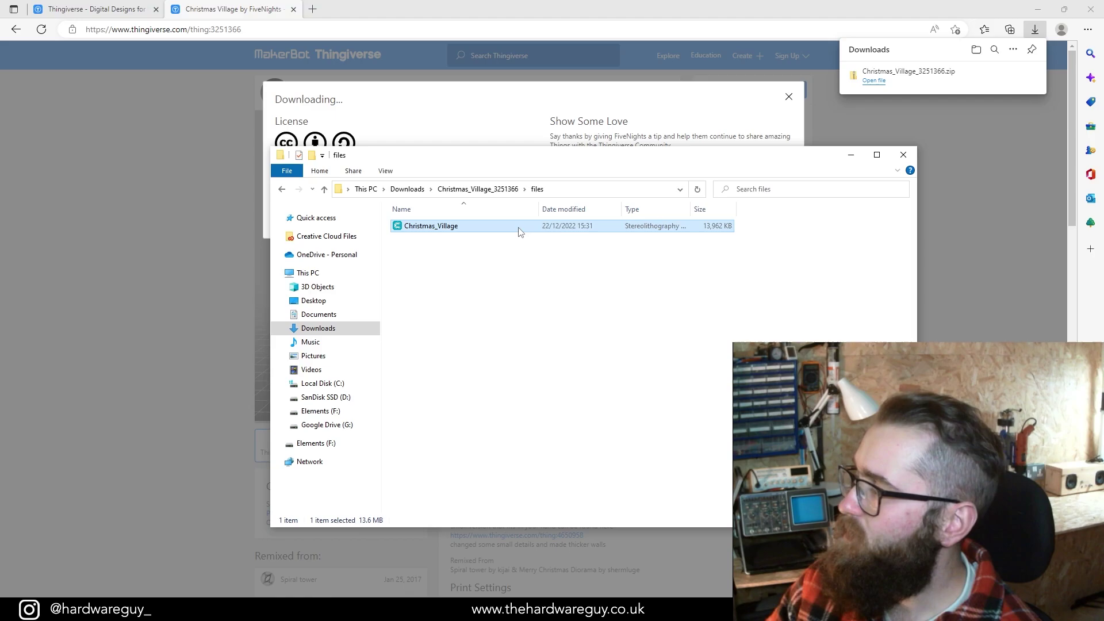
right_click(518, 227)
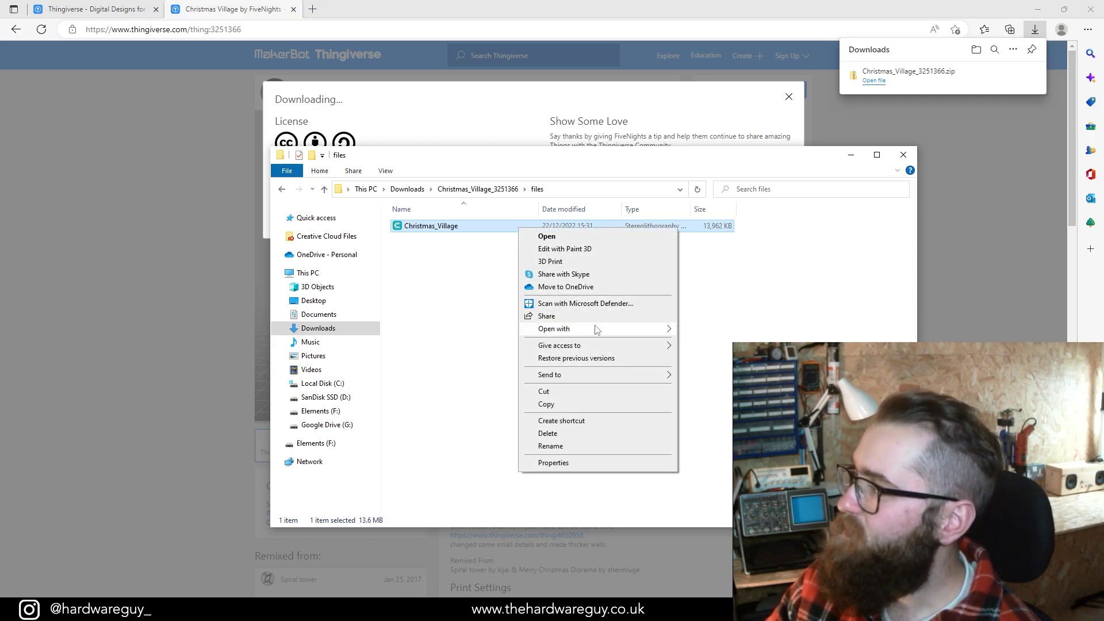
mouse_move(596, 330)
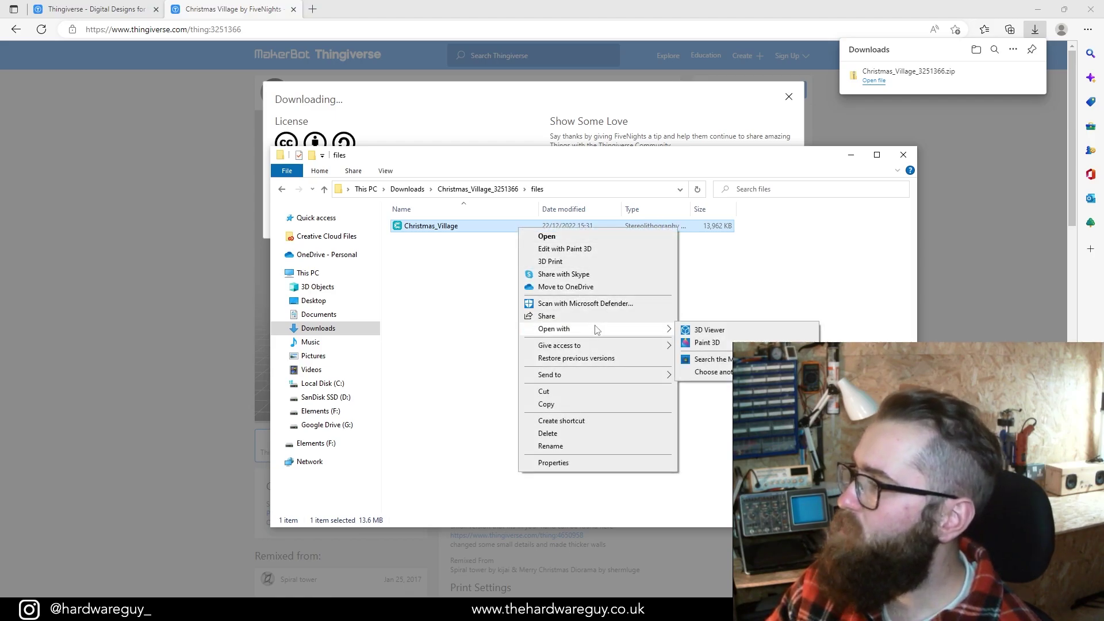
Step: Open Christmas_Village.stl in 3D Viewer and orbit and zoom to inspect it from above
left_click(708, 330)
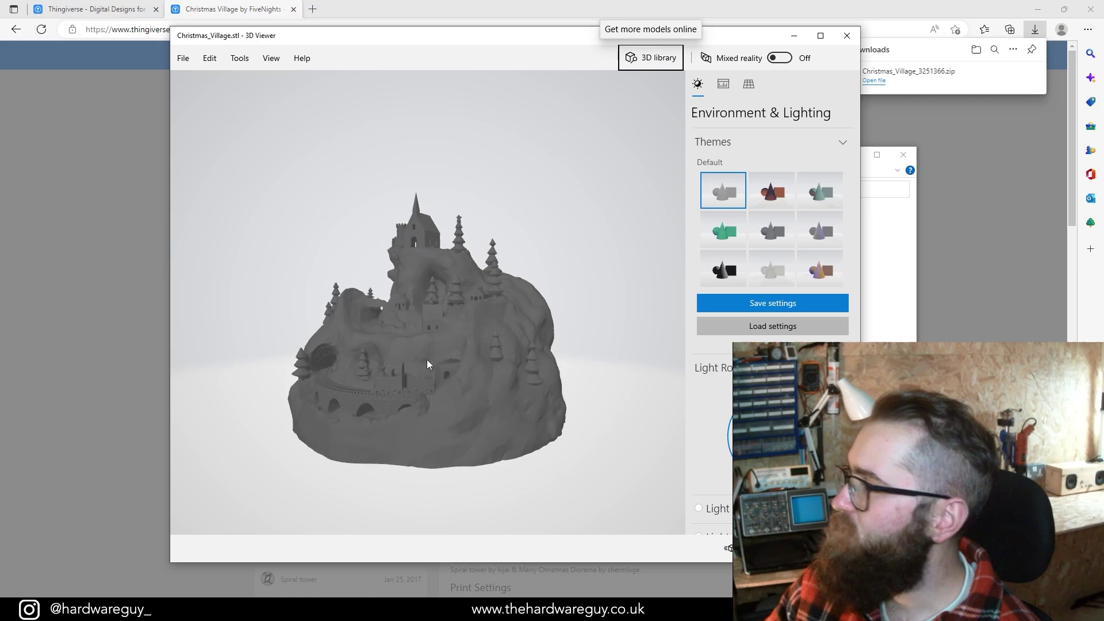
mouse_move(427, 360)
left_mouse_down()
mouse_move(442, 218)
mouse_move(448, 362)
left_mouse_up()
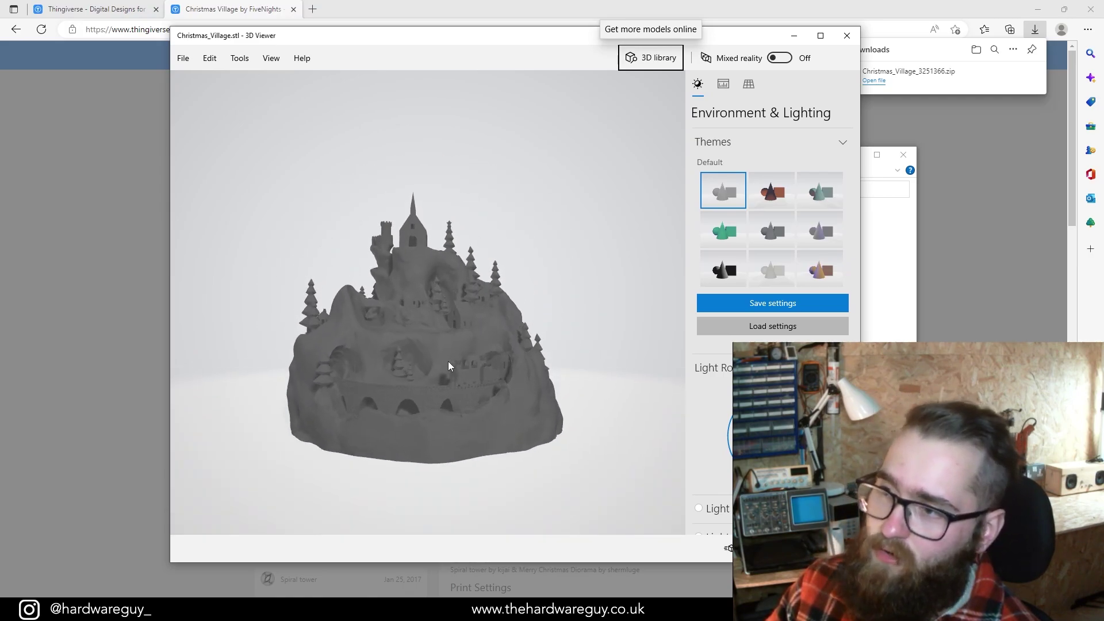
scroll(426, 342, "up", 10)
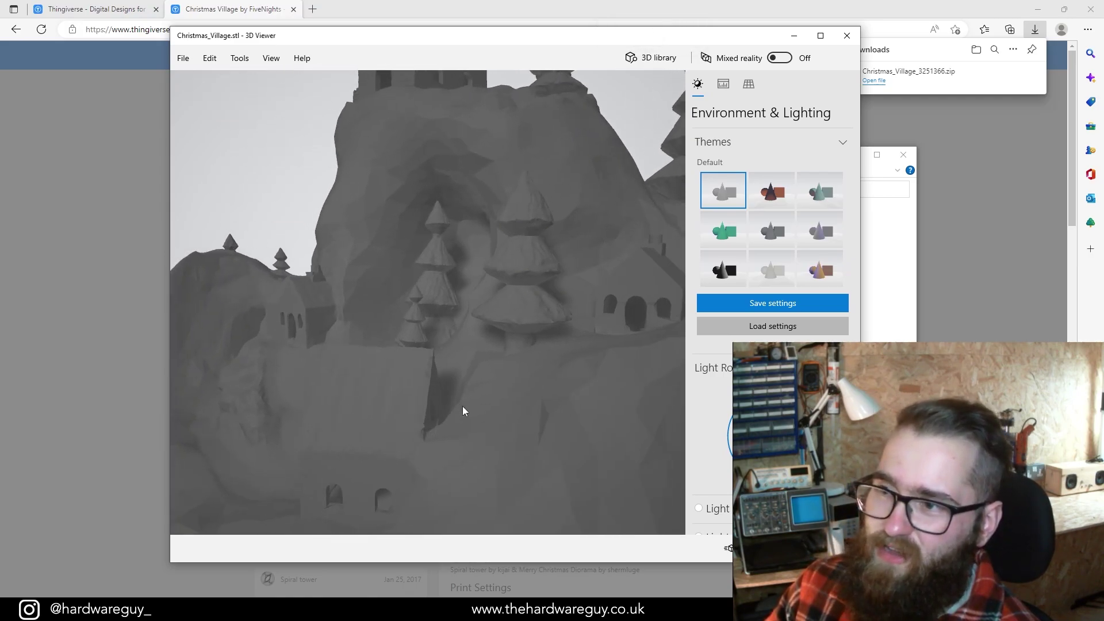
scroll(462, 409, "down", 10)
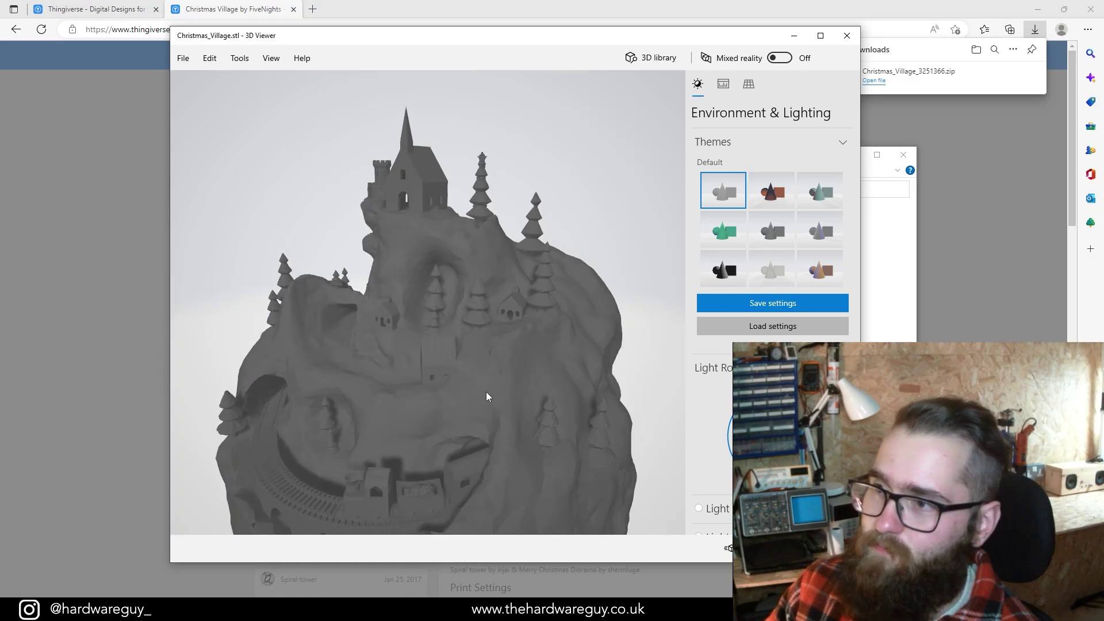
scroll(486, 391, "down", 5)
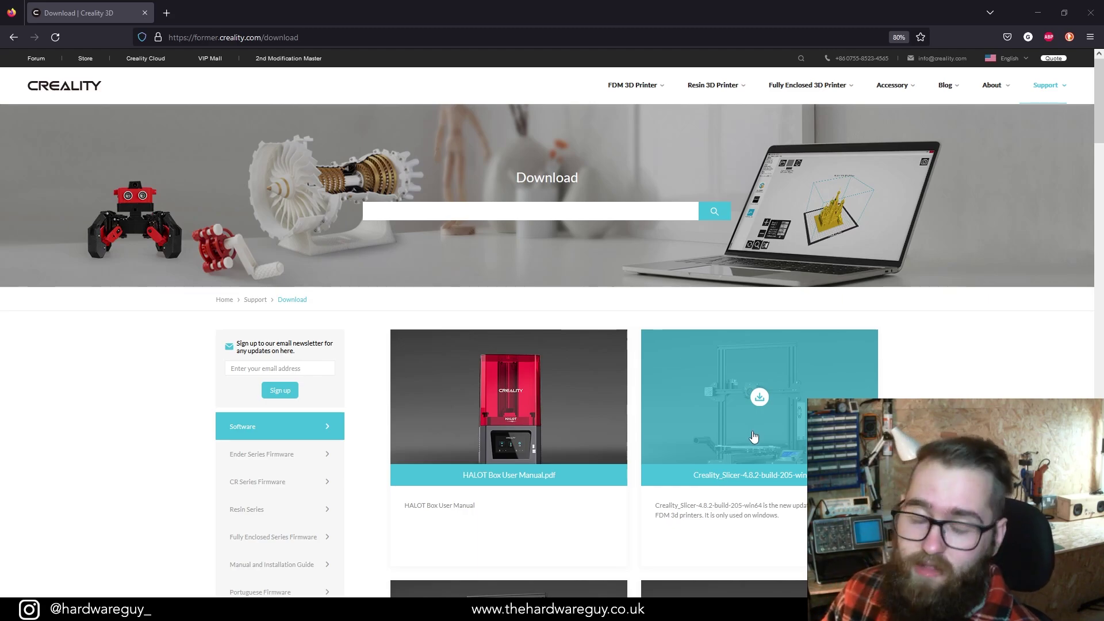
Step: Download the Creality_Slicer-4.8.2-build-205-win64 package from the Software list
left_click(759, 397)
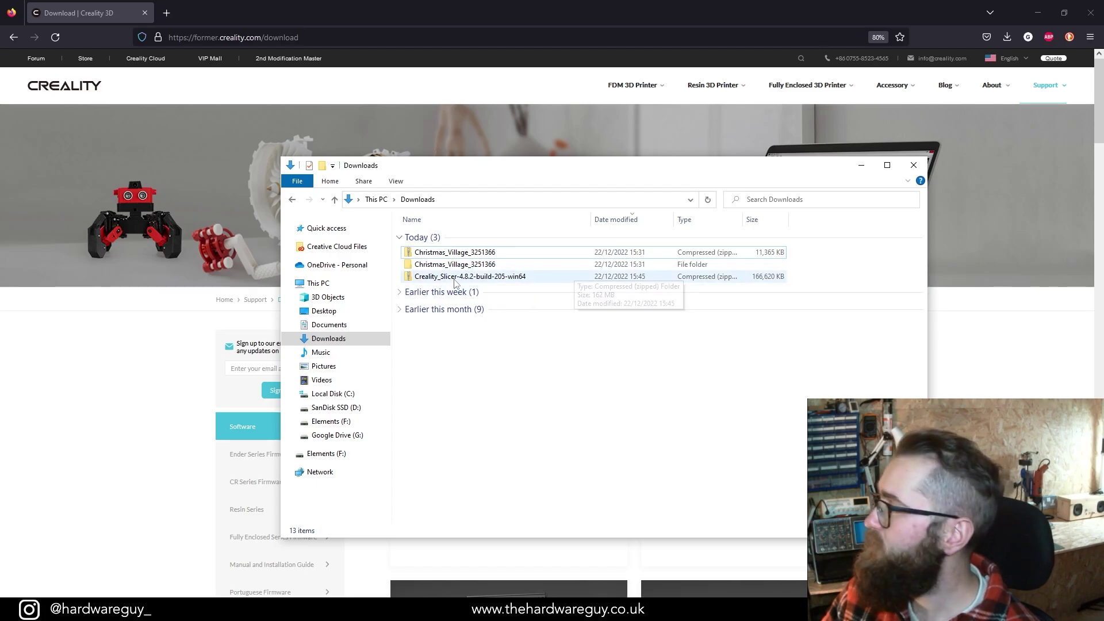
Step: Extract the Creality_Slicer-4.8.2-build-205-win64 zip into the Downloads folder
left_click(456, 277)
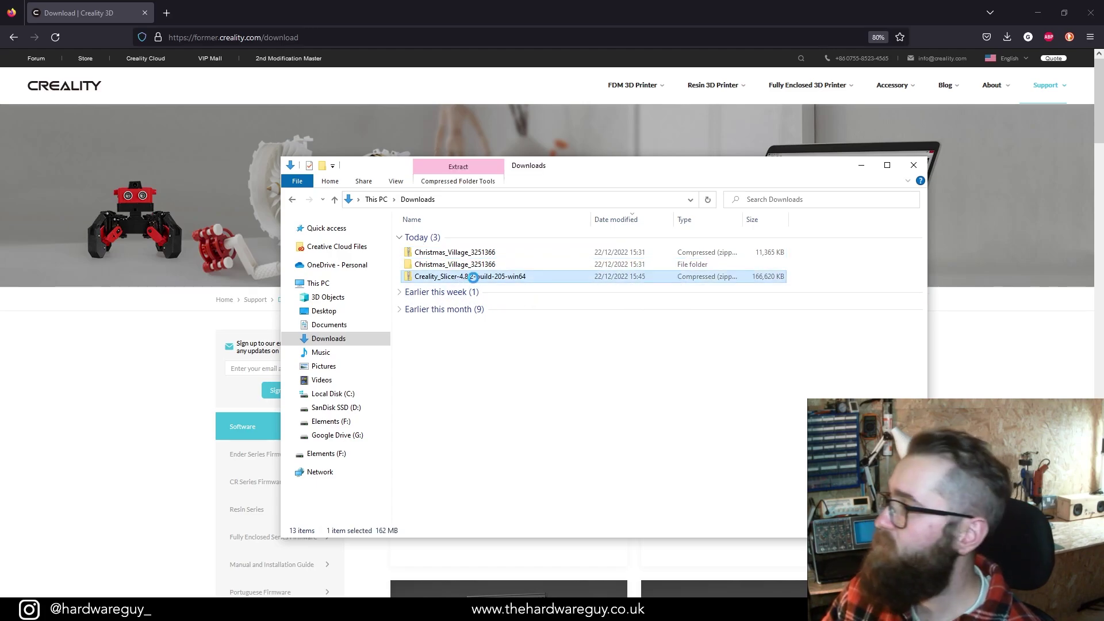
right_click(475, 280)
left_click(520, 325)
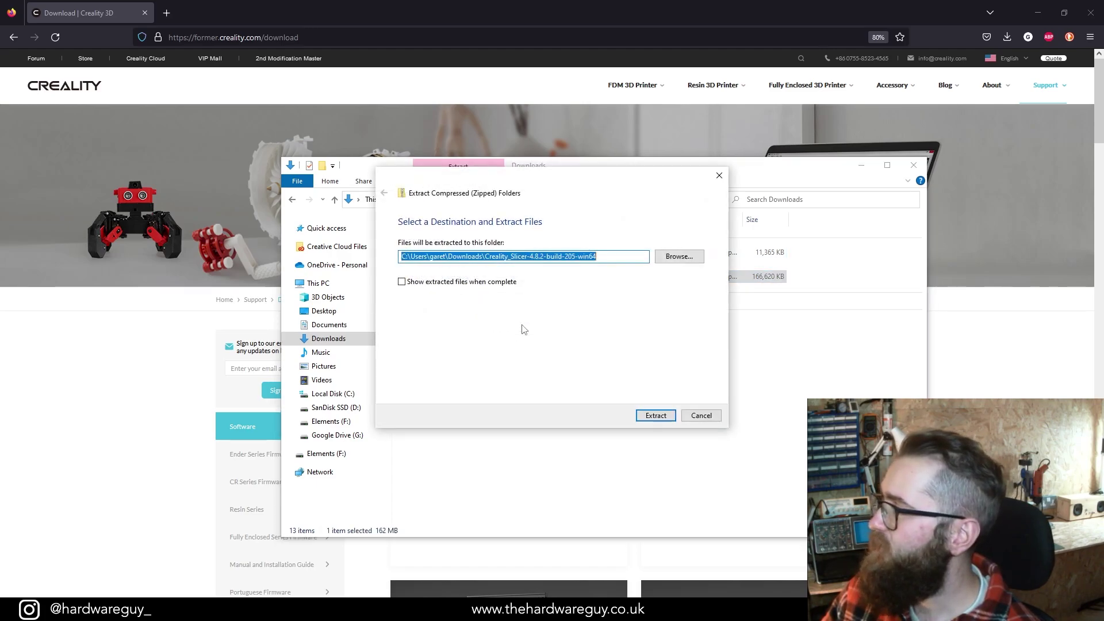
left_click(655, 415)
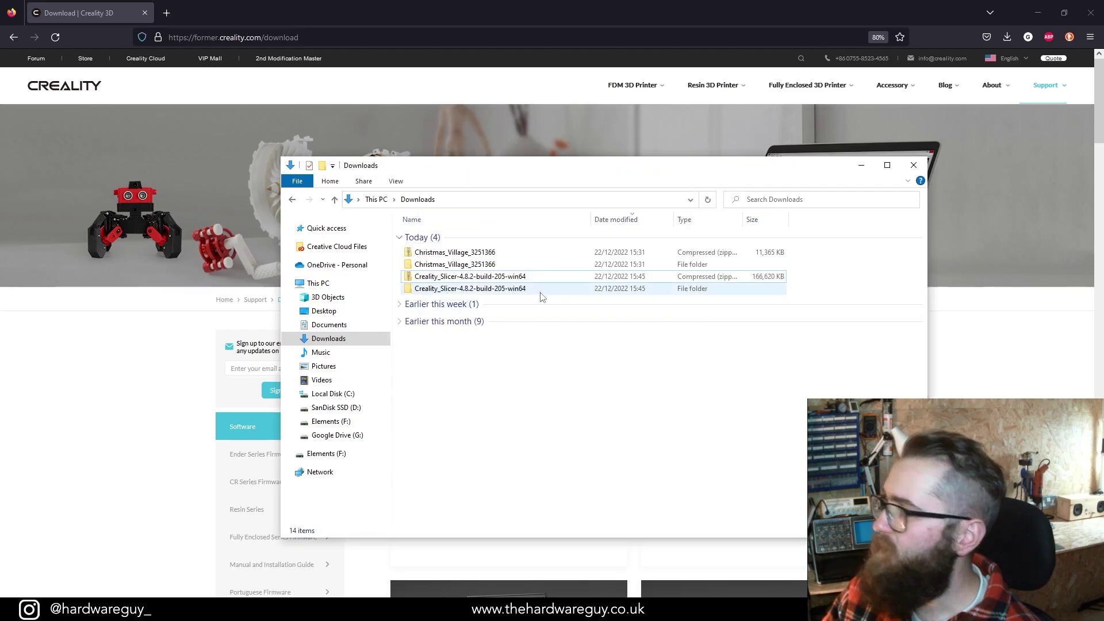
Step: Open the extracted slicer folder and launch the Creality Slicer application
double_click(542, 290)
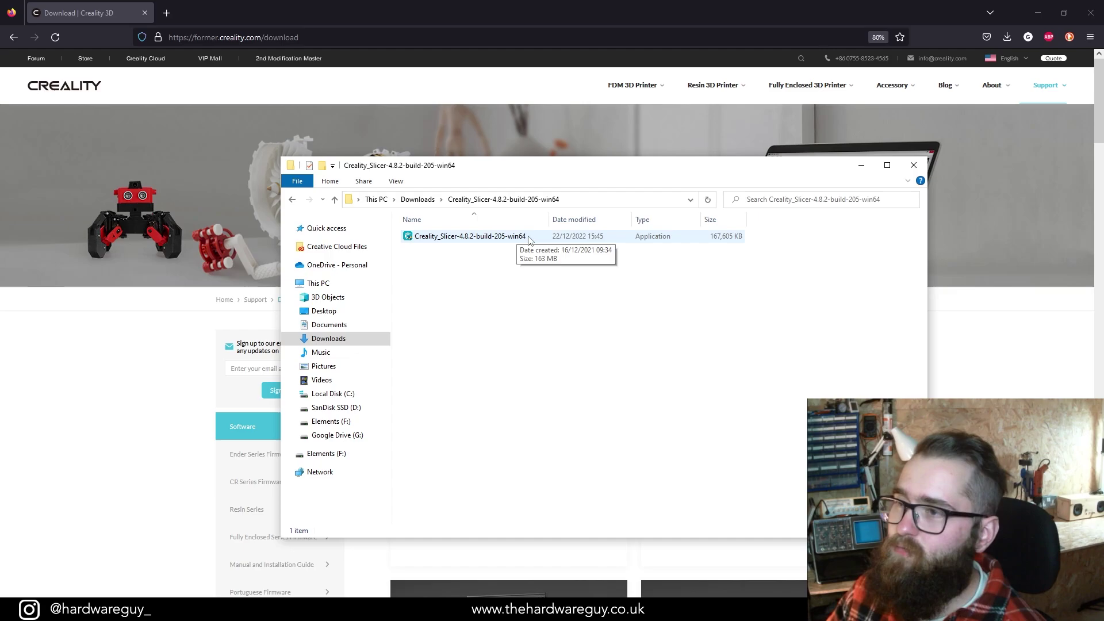
left_click(530, 240)
double_click(530, 240)
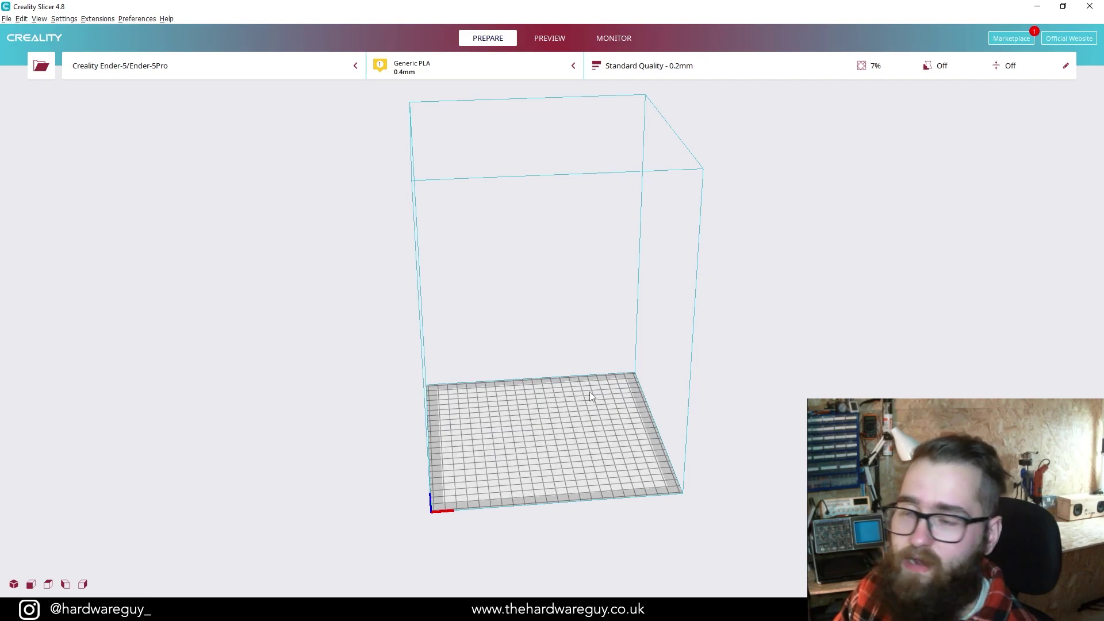
Step: Orbit and zoom around the empty Ender-5 build volume, then return to the Downloads window
right_click_drag(589, 391, 550, 420)
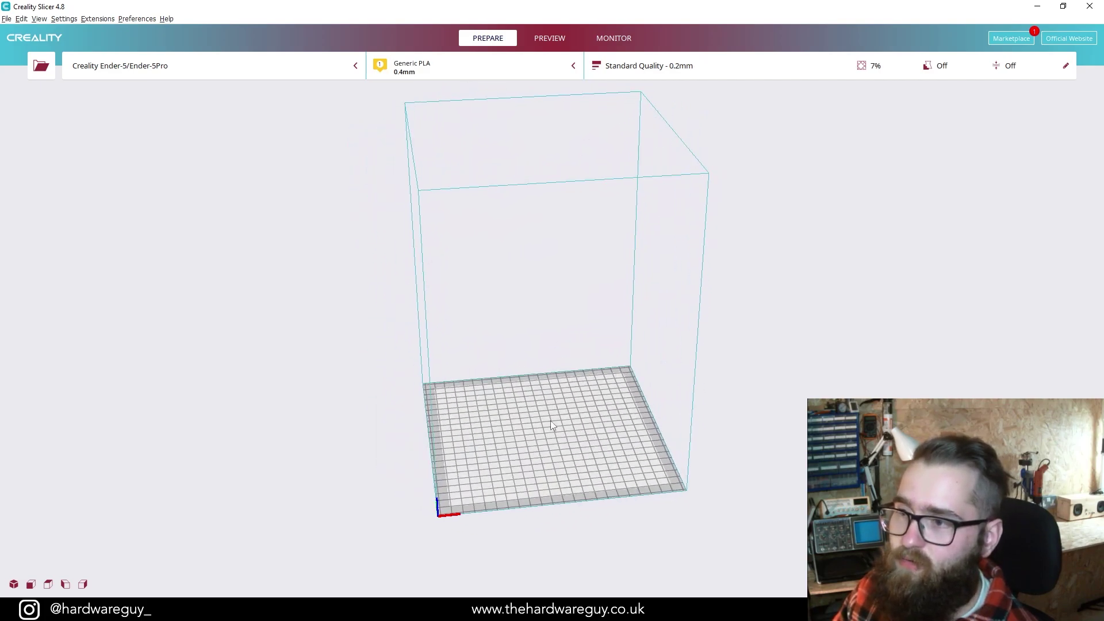
scroll(528, 405, "up", 3)
scroll(530, 405, "down", 3)
scroll(531, 405, "up", 3)
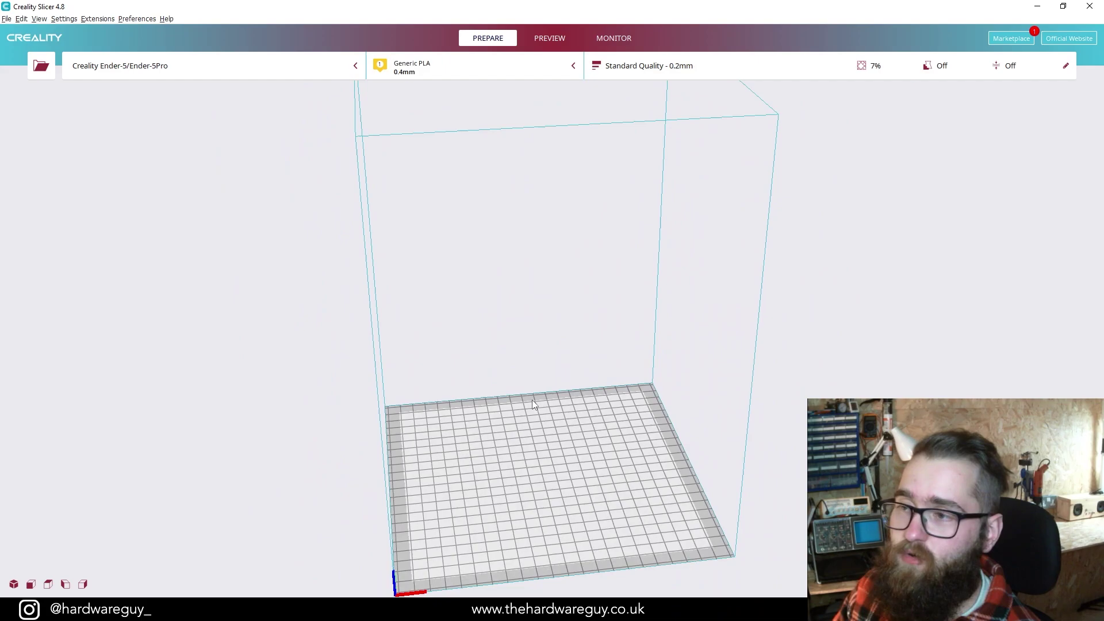
scroll(532, 403, "down", 3)
scroll(530, 398, "down", 3)
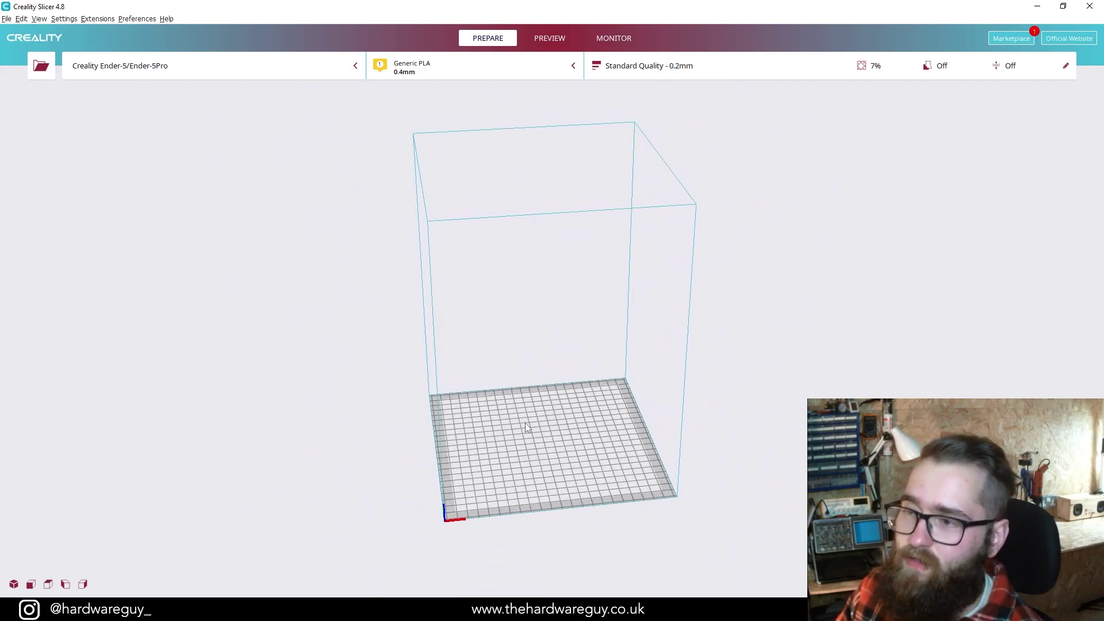
right_click_drag(544, 333, 530, 362)
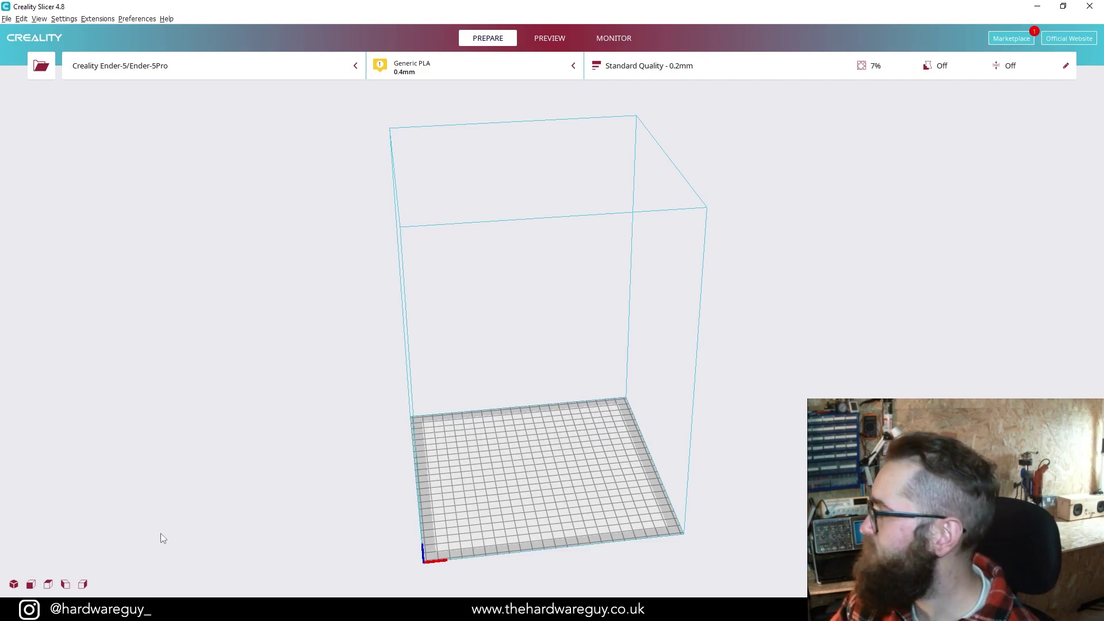
mouse_move(121, 610)
left_click(167, 560)
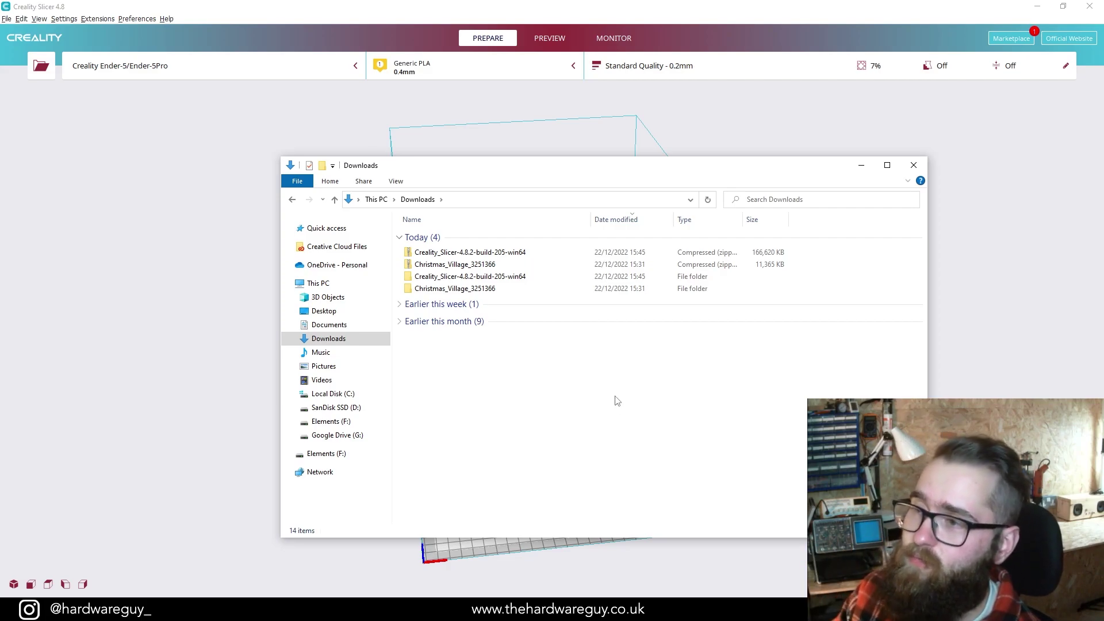
Step: Open Christmas_Village_3251366 > files and drag Christmas_Village.stl onto the build plate
double_click(536, 292)
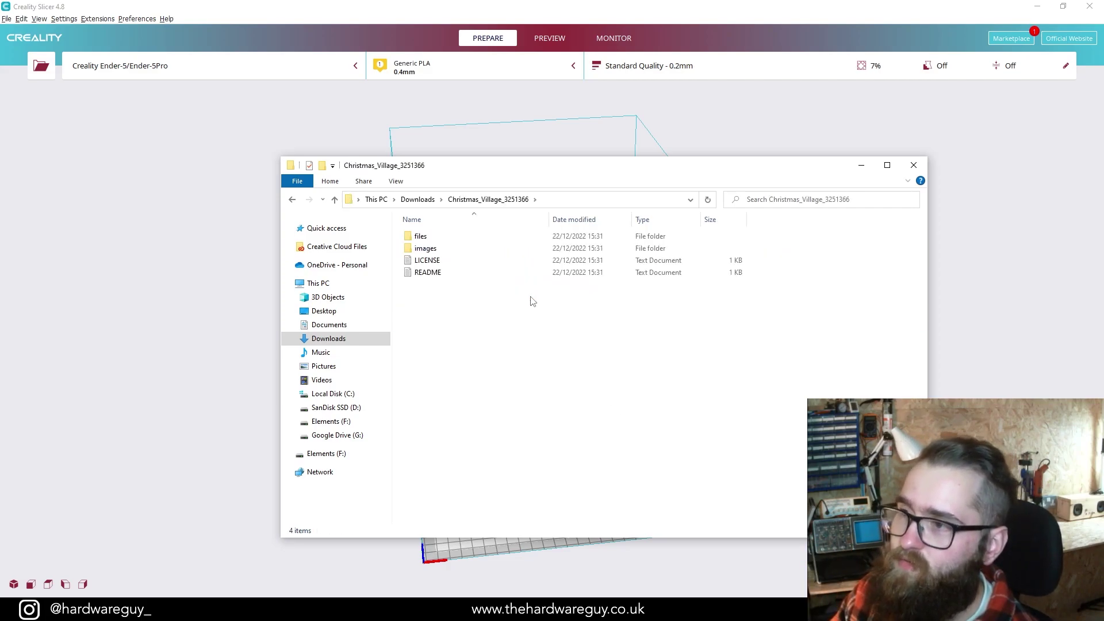
double_click(502, 239)
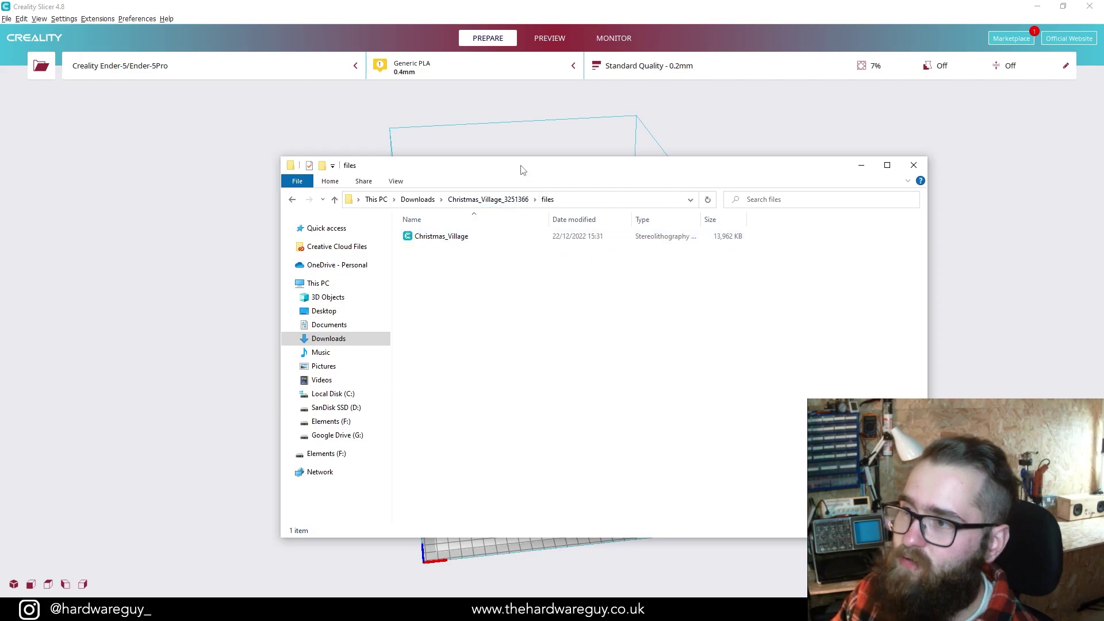
left_click_drag(522, 170, 883, 191)
left_click(839, 255)
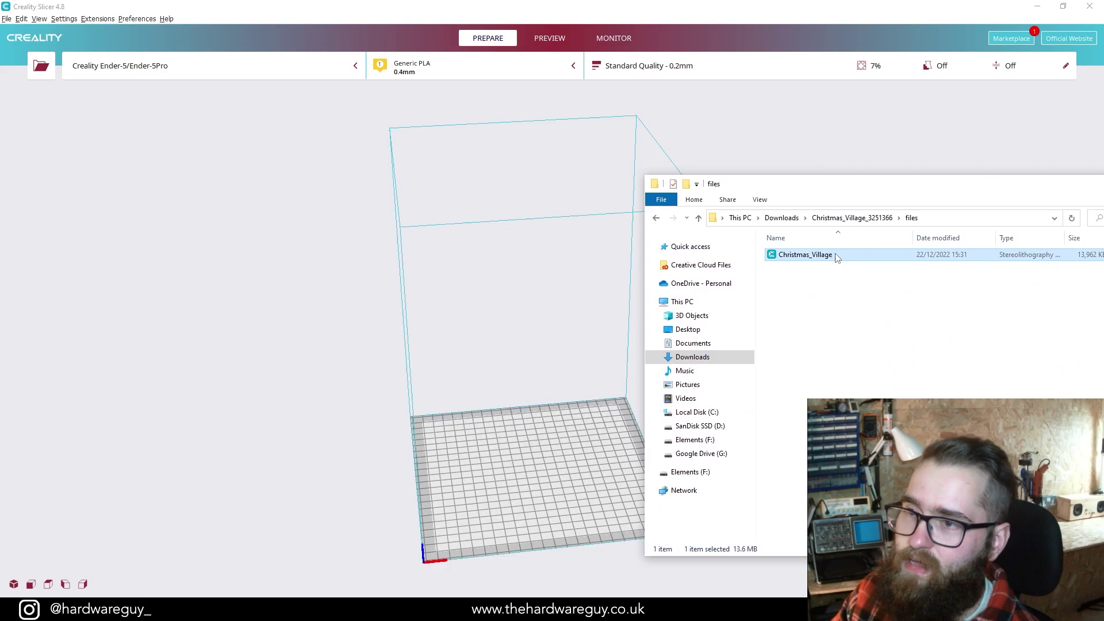
left_click_drag(846, 254, 492, 475)
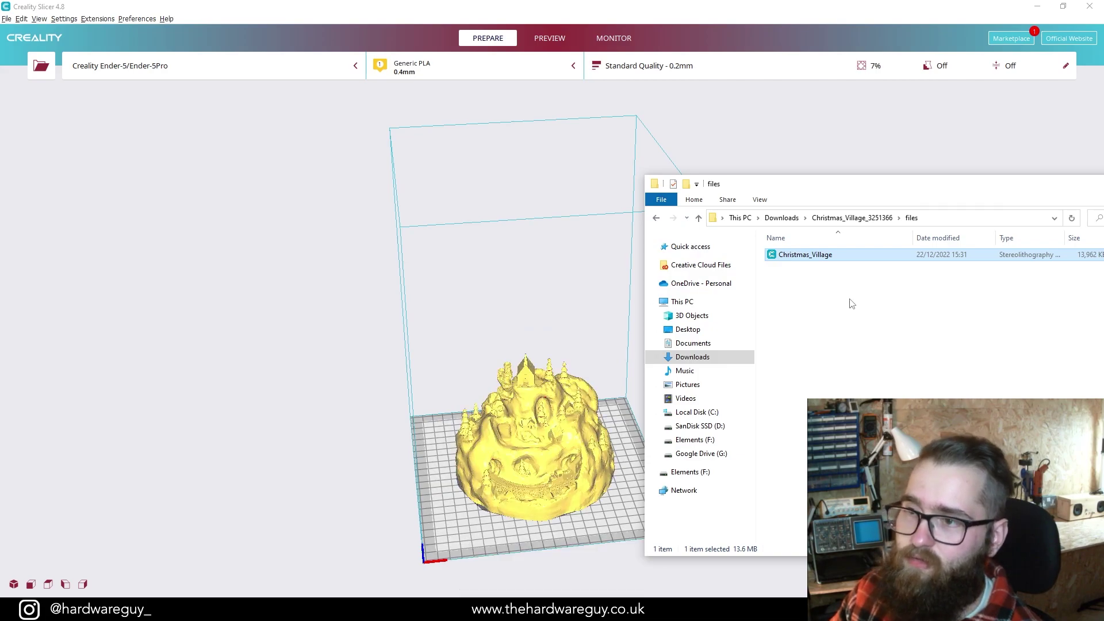
left_click_drag(843, 183, 563, 167)
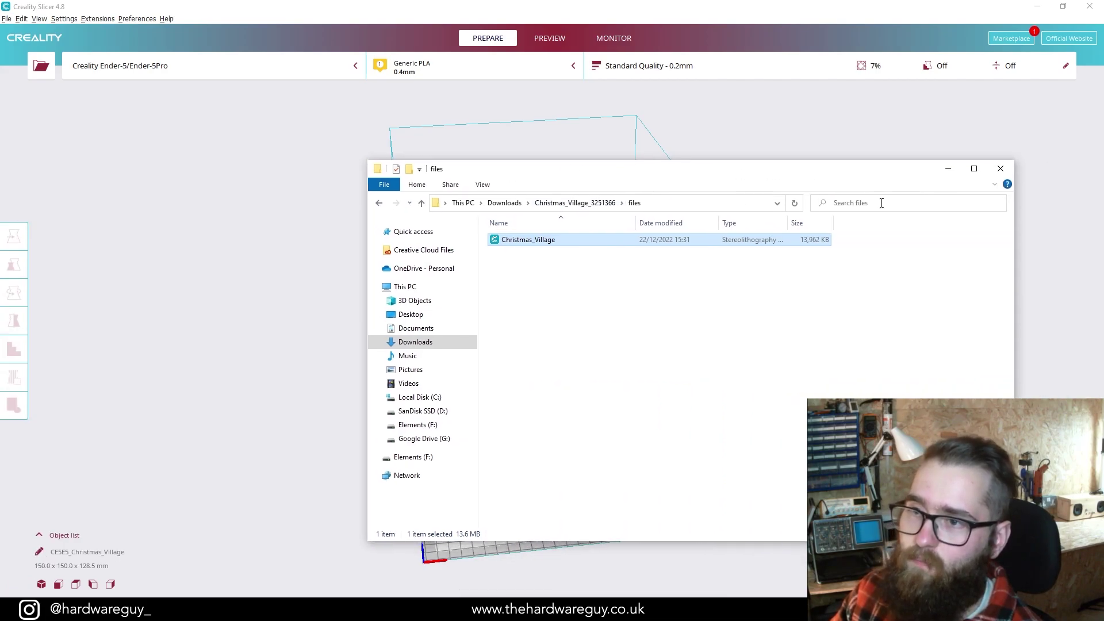
Step: Minimize Explorer, then orbit and zoom from top-down to low side views of the Christmas_Village model
left_click(946, 171)
scroll(554, 443, "up", 5)
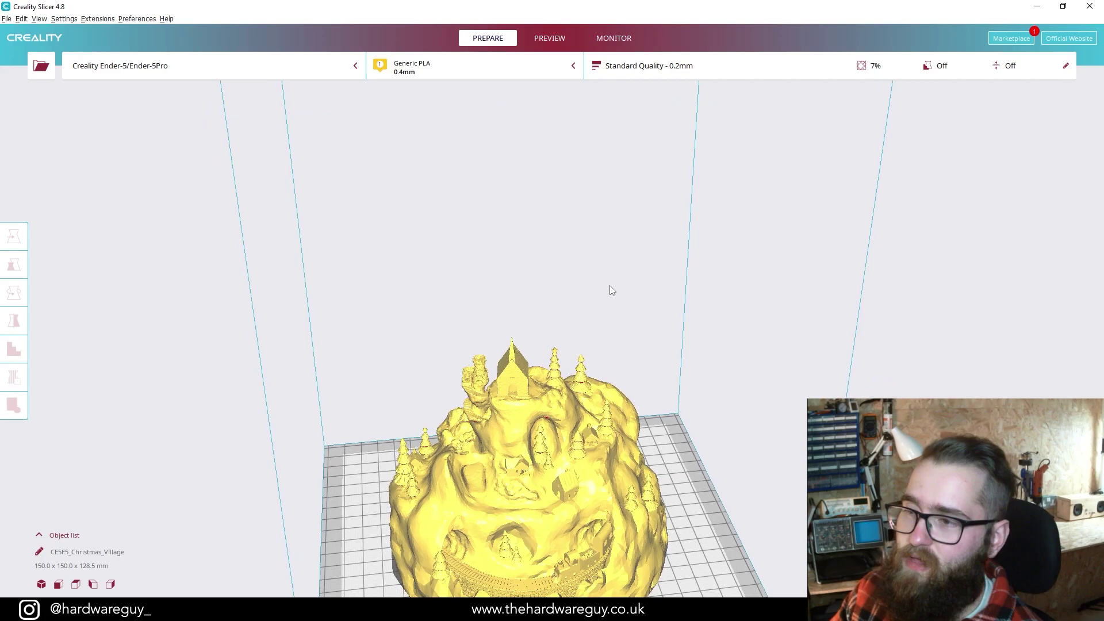
right_click_drag(610, 286, 582, 71)
scroll(565, 100, "up", 1)
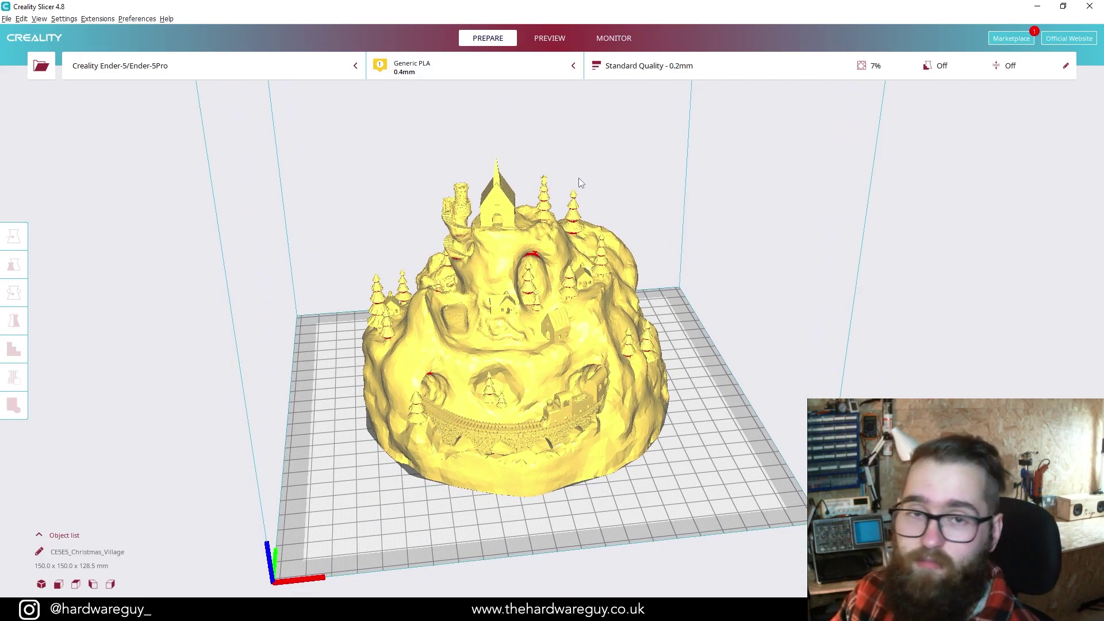
right_click_drag(578, 183, 600, 295)
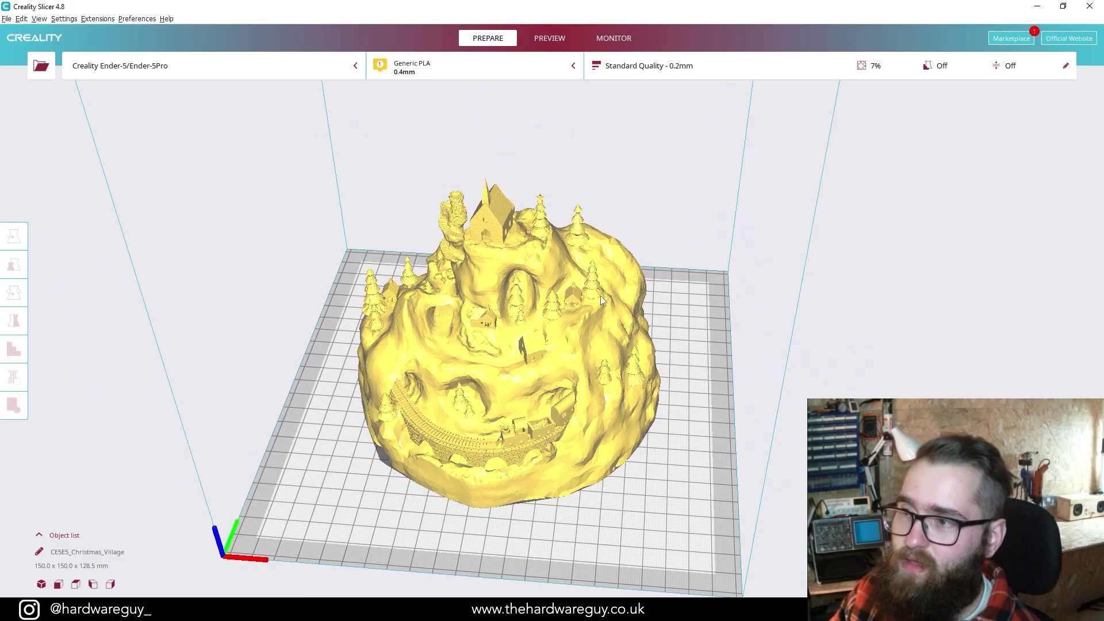
scroll(515, 326, "up", 5)
scroll(485, 329, "up", 2)
scroll(485, 329, "down", 10)
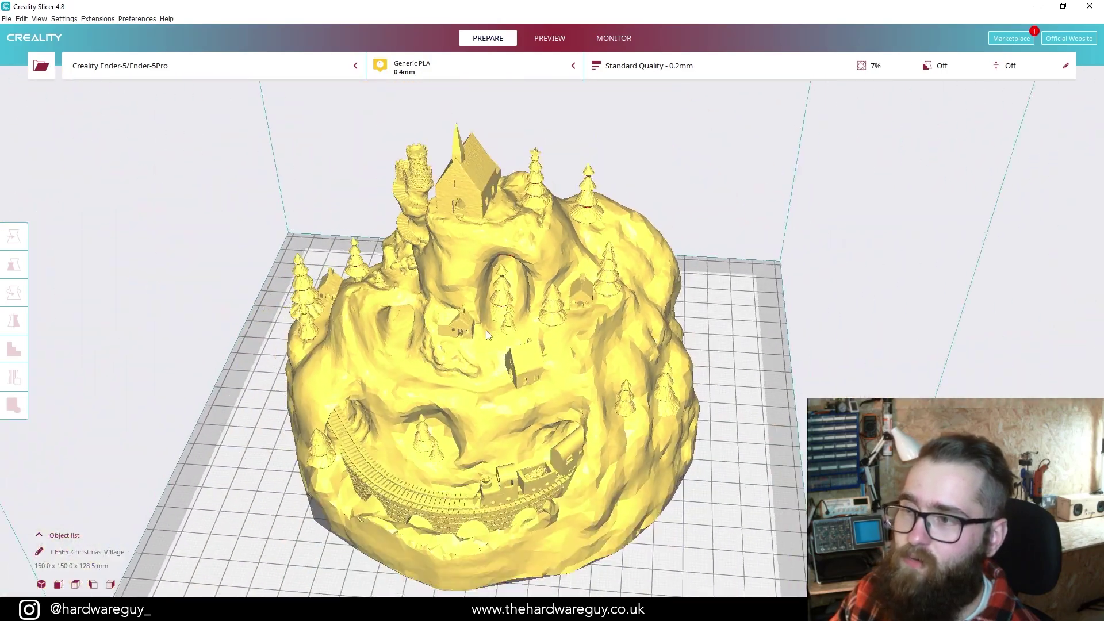
right_click_drag(668, 352, 681, 312)
scroll(485, 336, "up", 4)
scroll(502, 330, "down", 2)
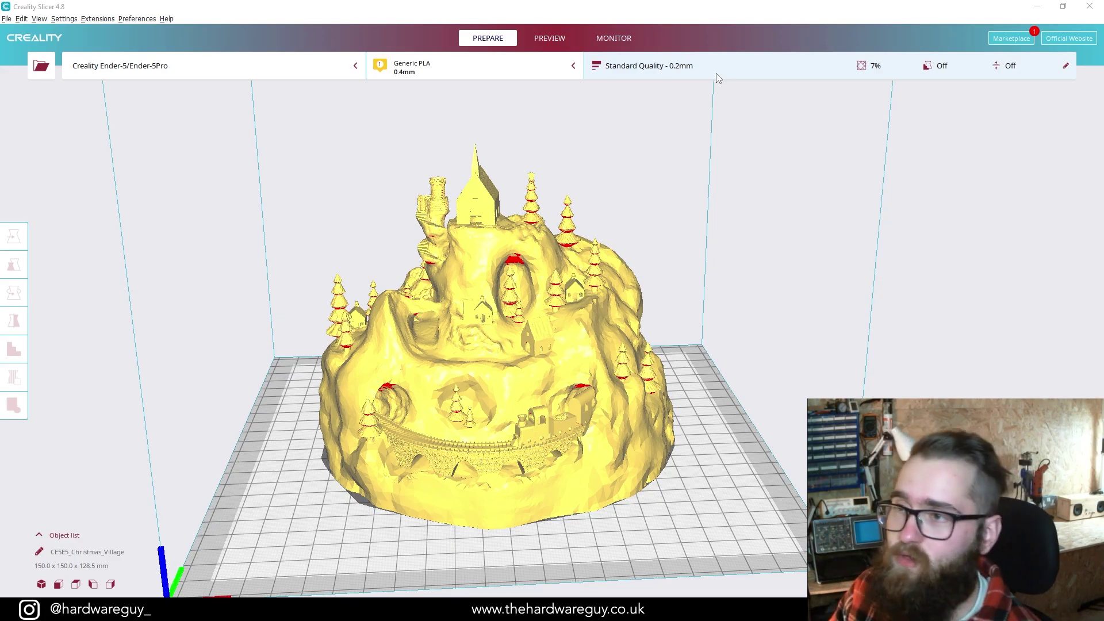
Step: Open the custom print settings, confirm 7% infill density, and check 210 °C printing and 50 °C plate temperatures
left_click(717, 77)
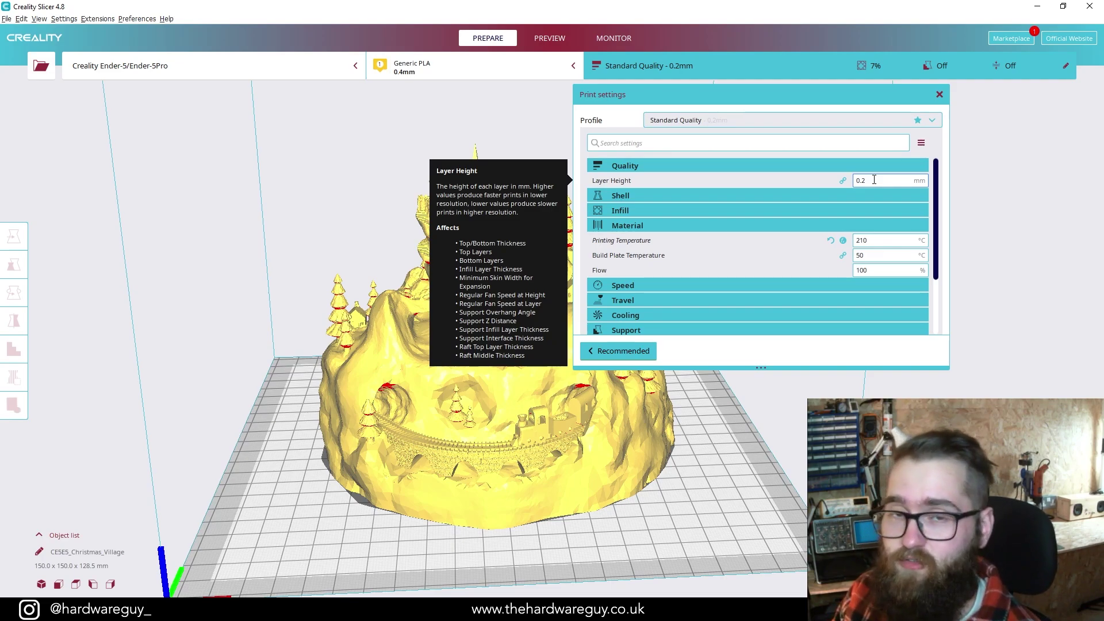
left_click(685, 212)
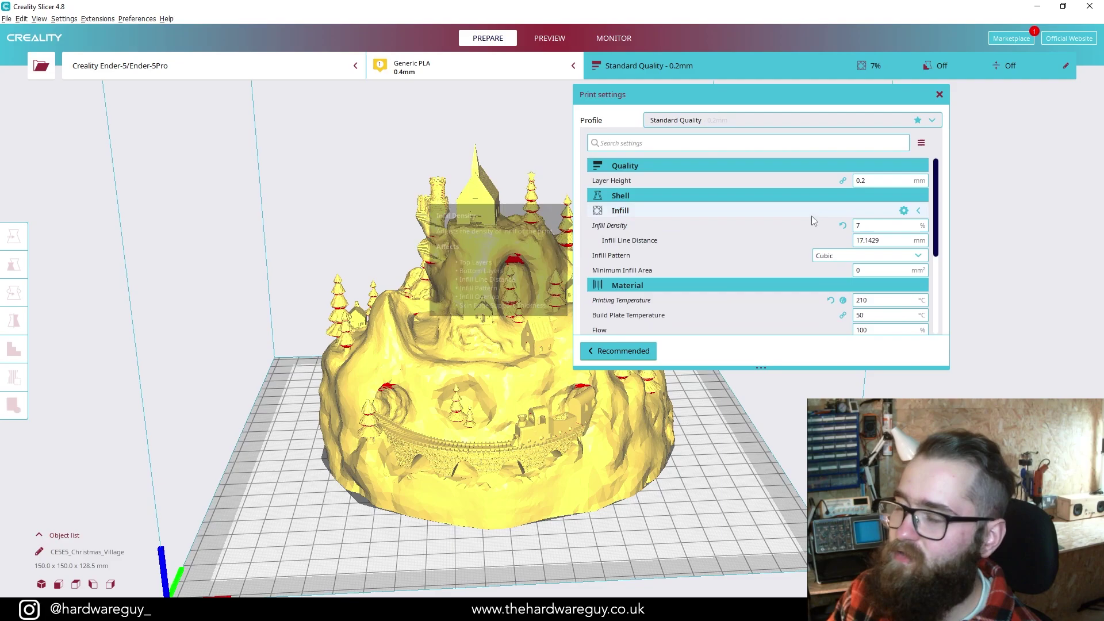
left_click(764, 210)
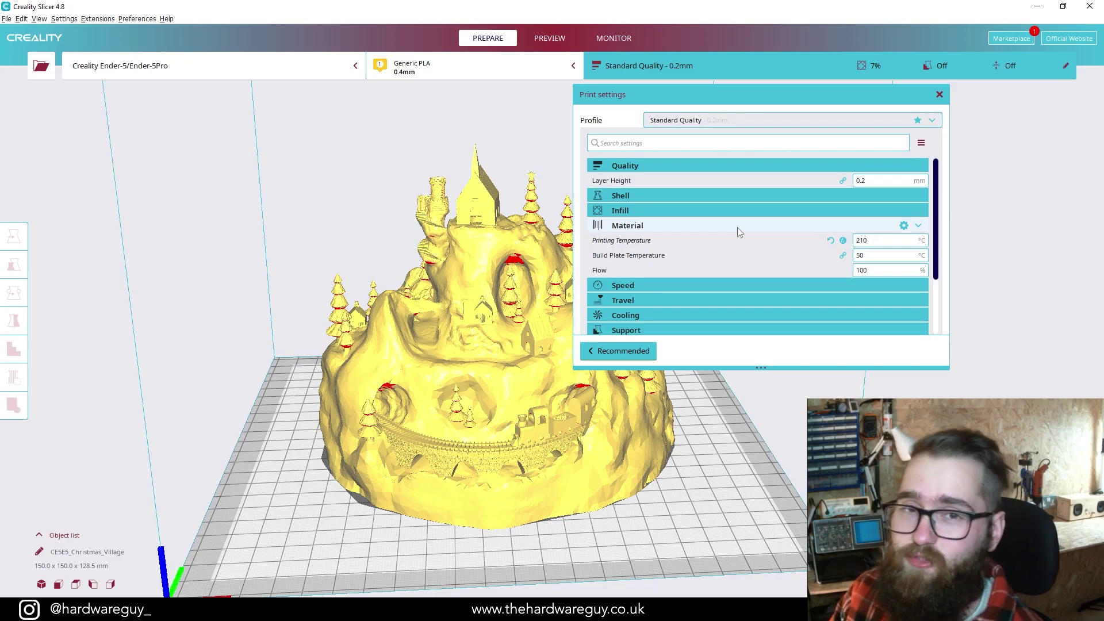
mouse_move(812, 257)
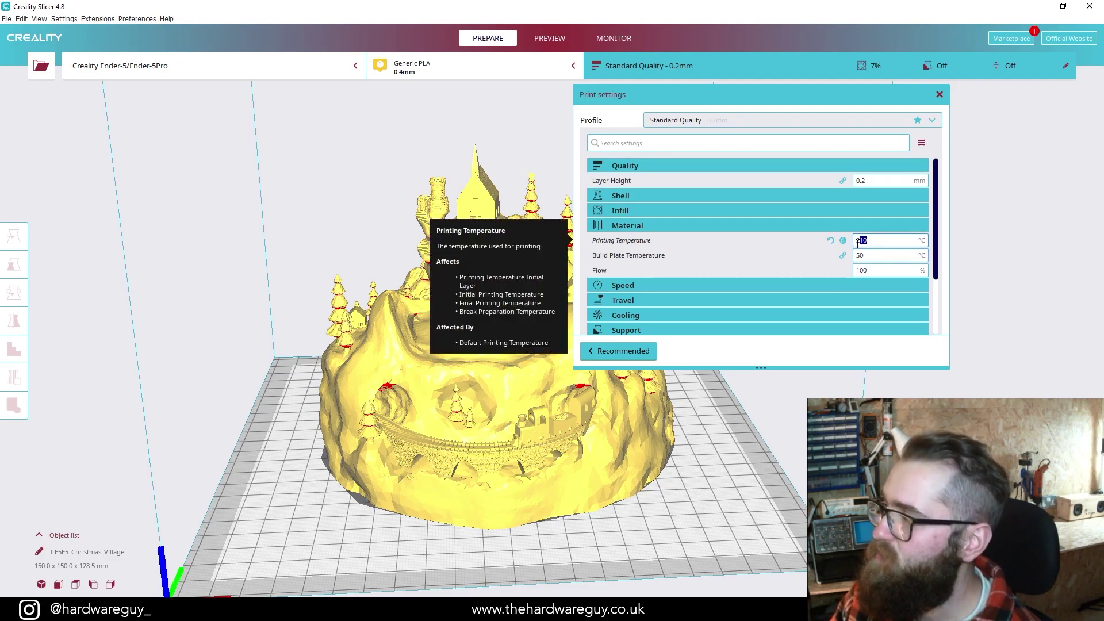
left_click(882, 256)
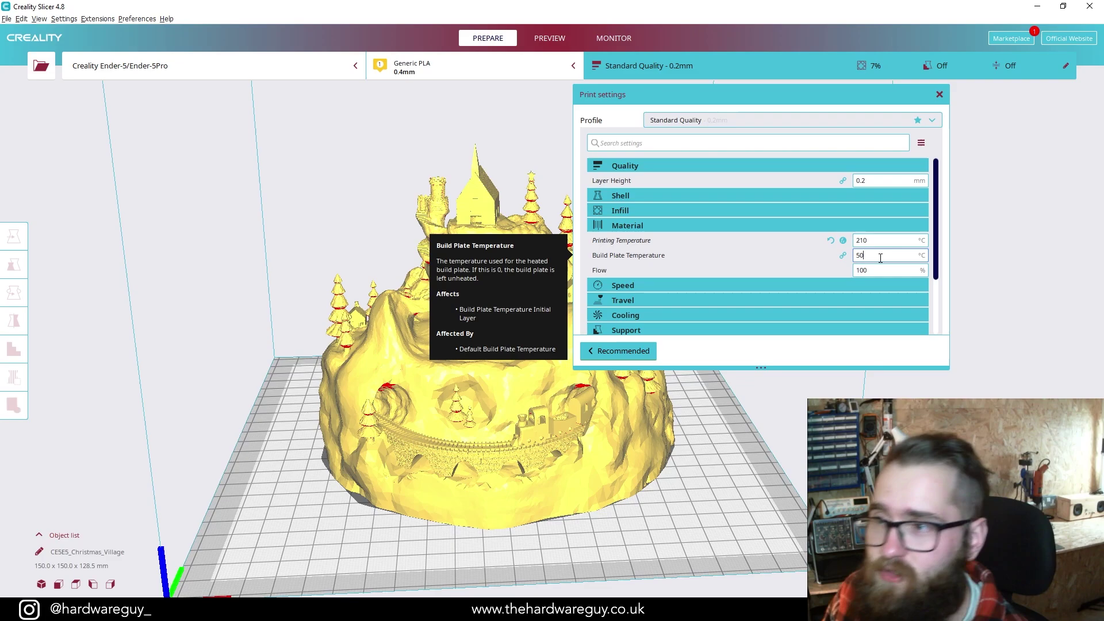
Step: Restore the print speed to the profile value and scroll through all setting categories
scroll(743, 218, "down", 1)
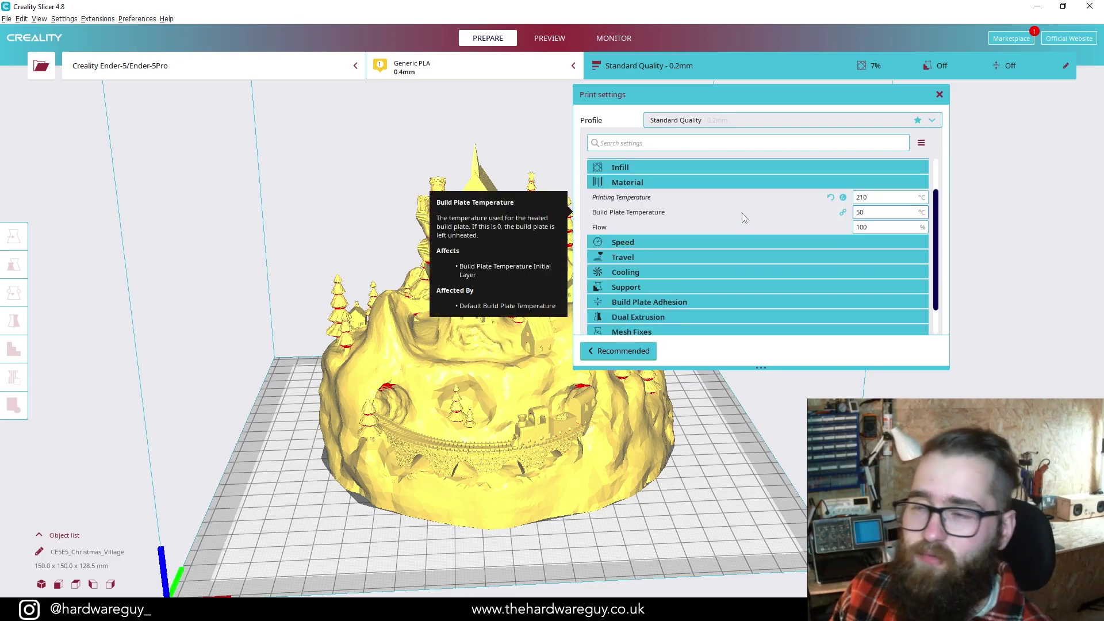
left_click(726, 246)
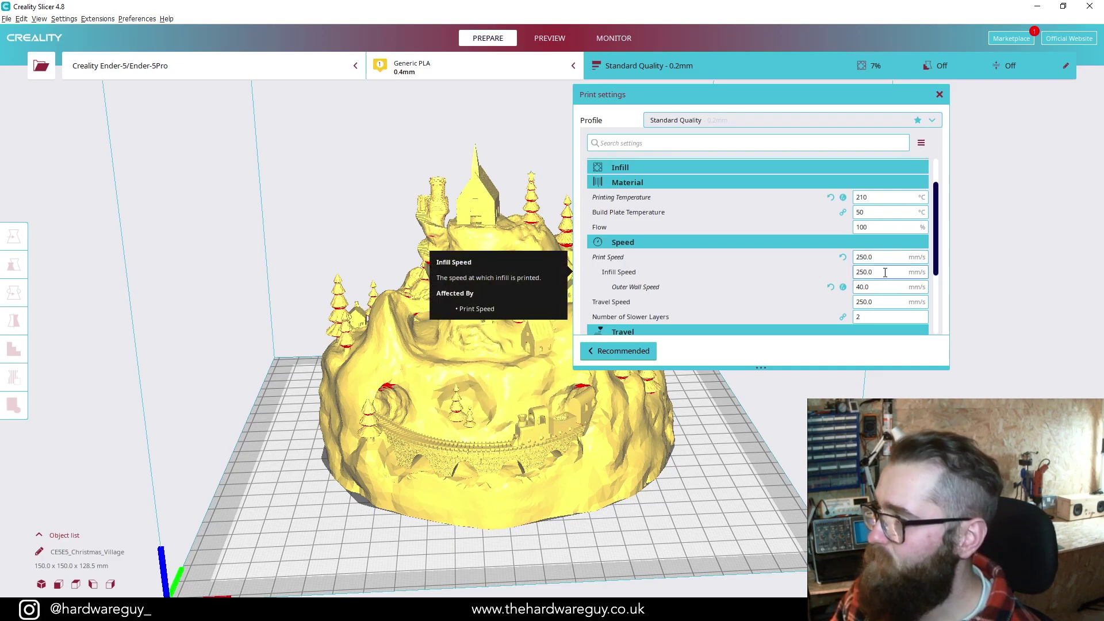
left_click(843, 257)
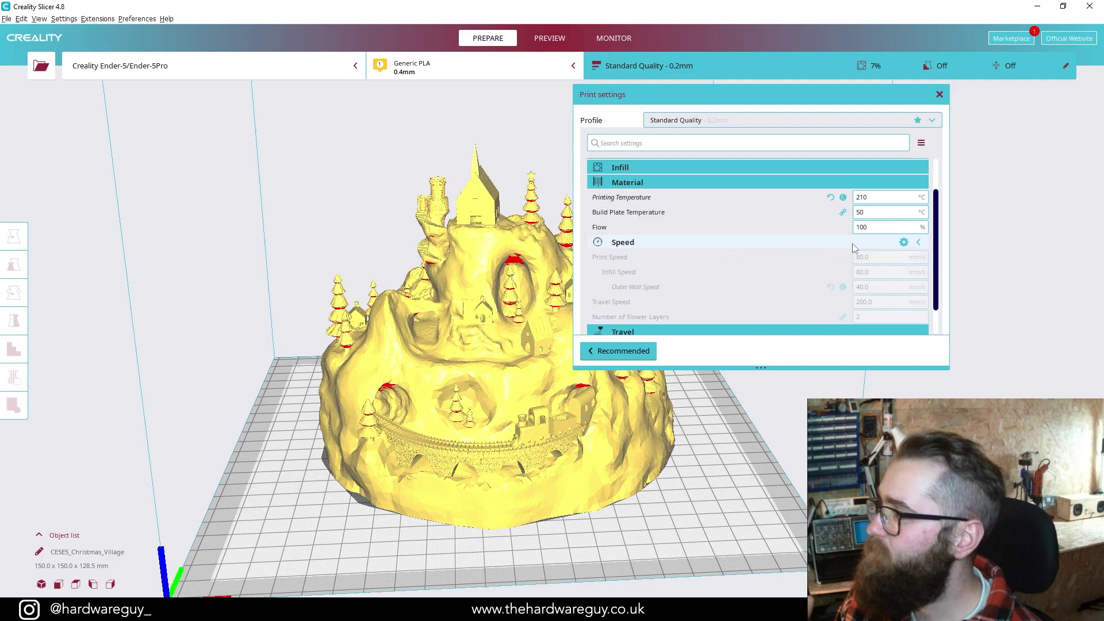
left_click(852, 244)
scroll(737, 313, "up", 2)
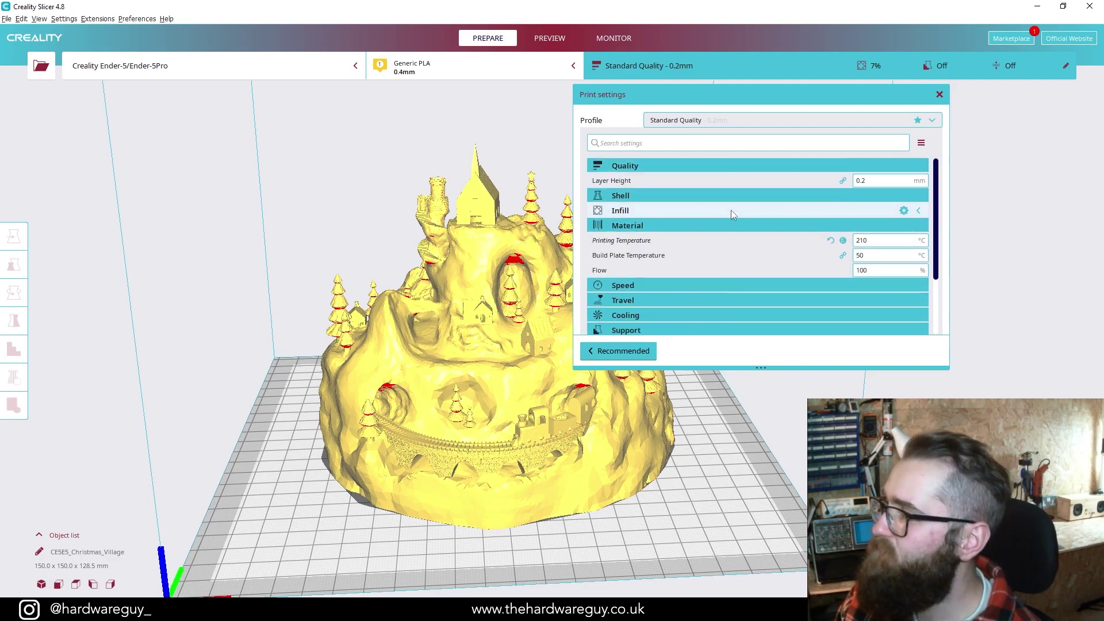
scroll(764, 284, "down", 2)
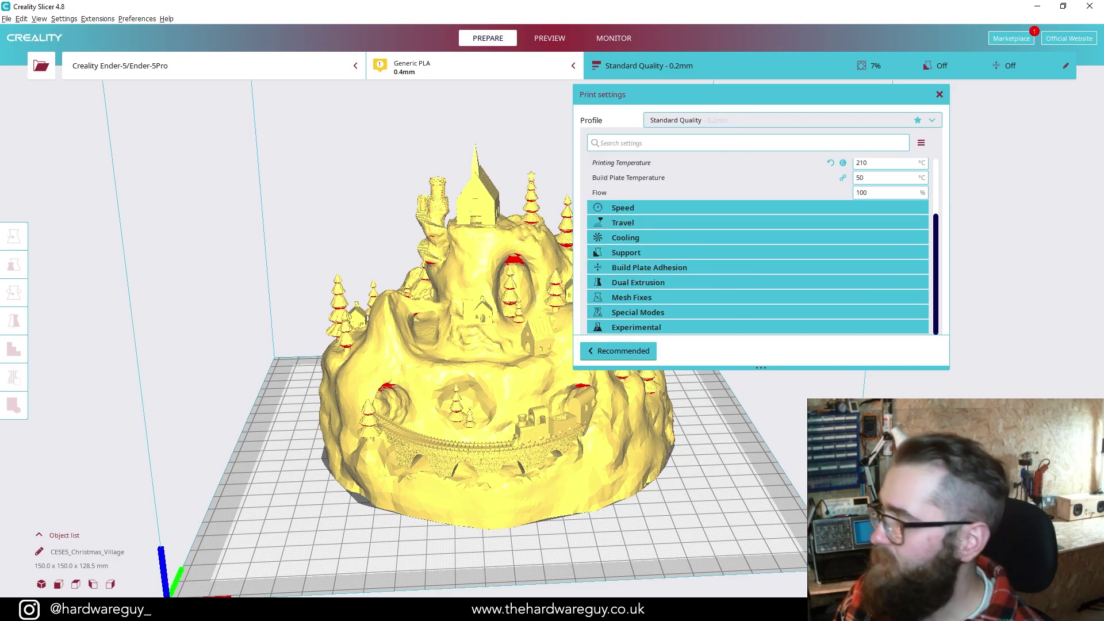
key("alt+Tab")
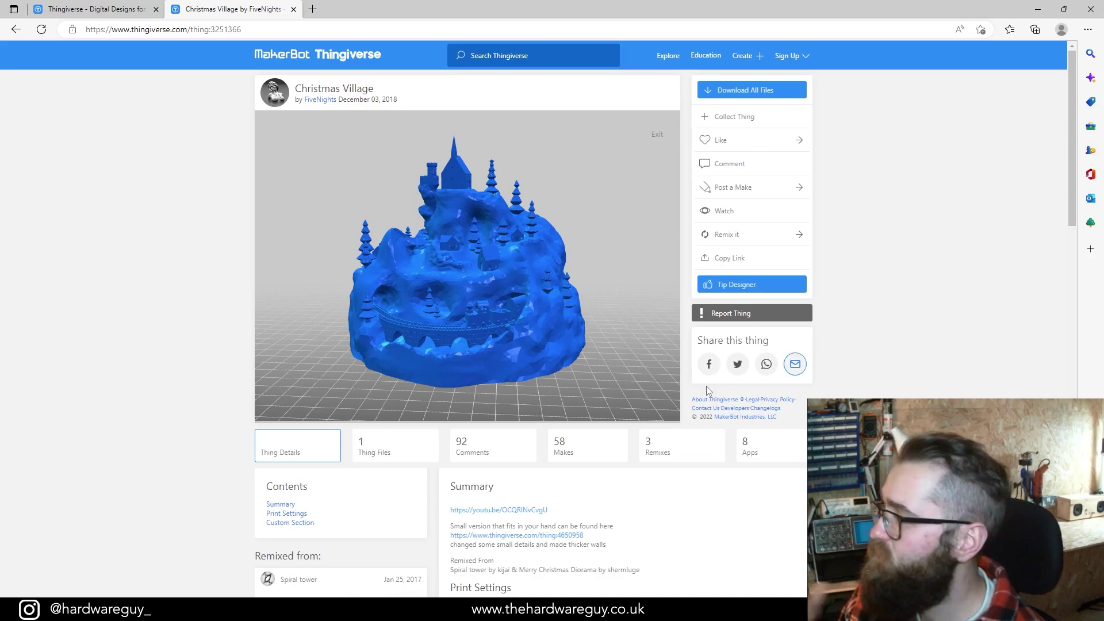
scroll(552, 380, "down", 7)
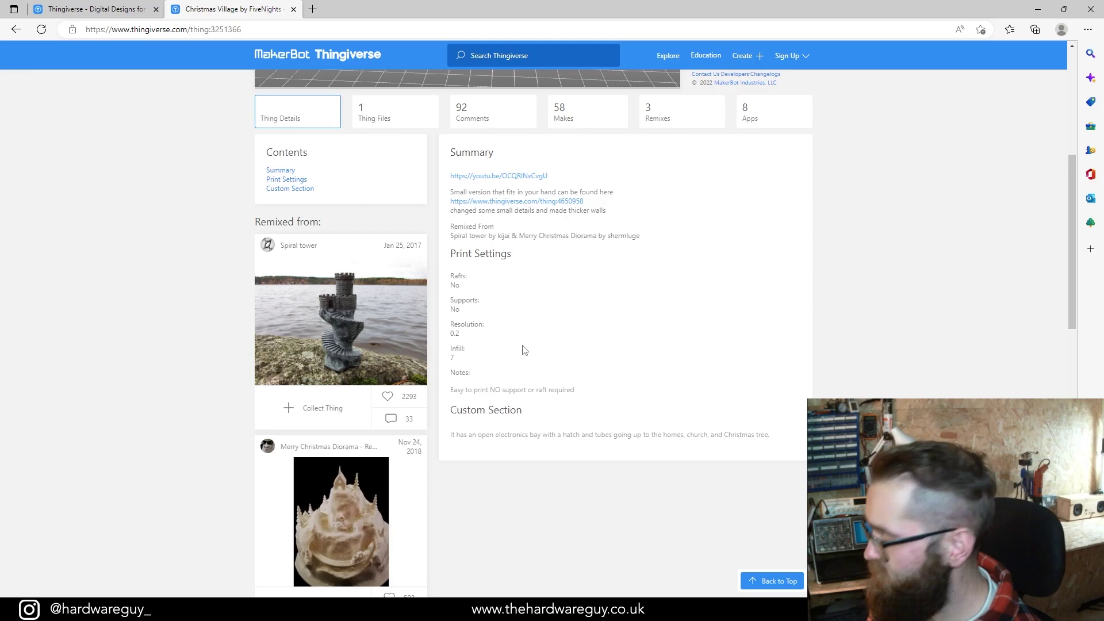
scroll(525, 350, "up", 4, "ctrl")
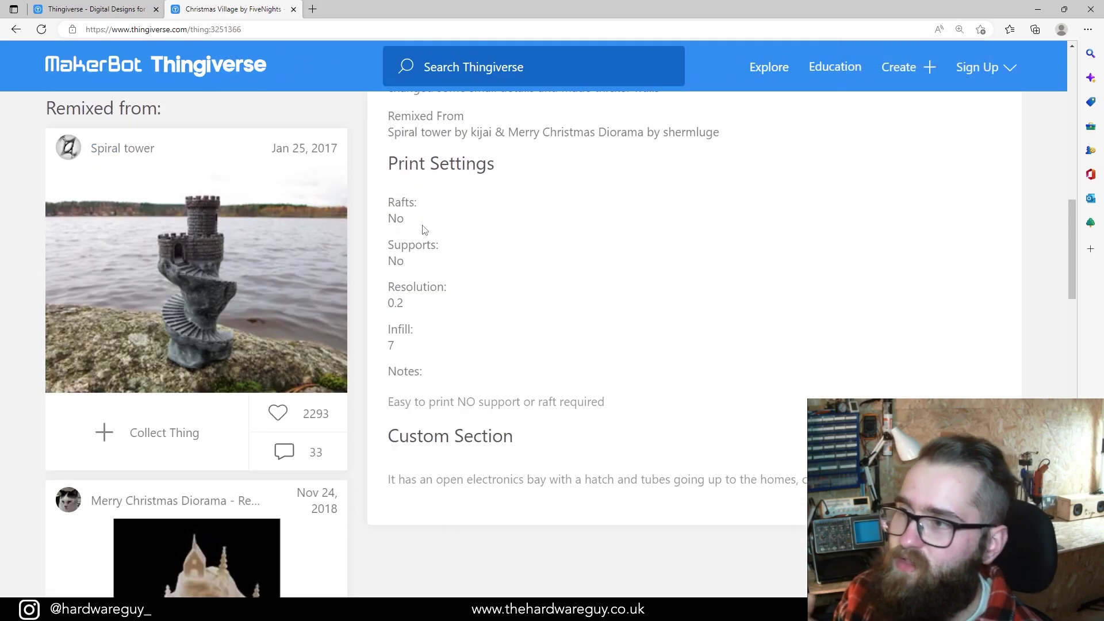
mouse_move(416, 226)
left_mouse_down()
mouse_move(389, 199)
mouse_move(417, 212)
left_mouse_up()
left_click_drag(419, 256, 393, 246)
left_click(424, 265)
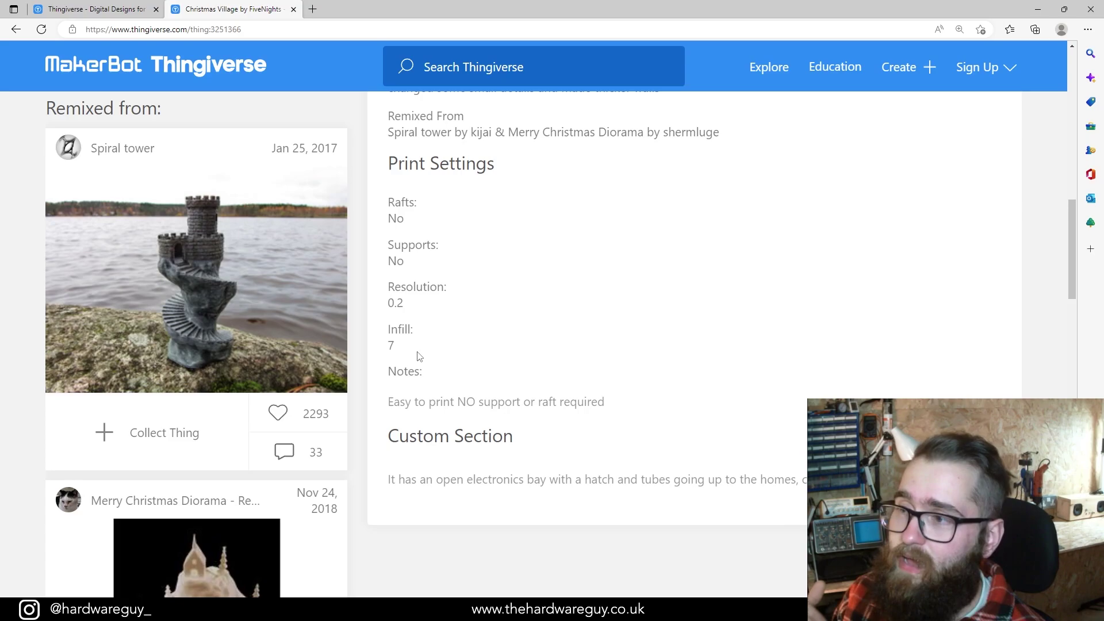
mouse_move(414, 353)
left_mouse_down()
mouse_move(402, 345)
mouse_move(412, 357)
left_mouse_up()
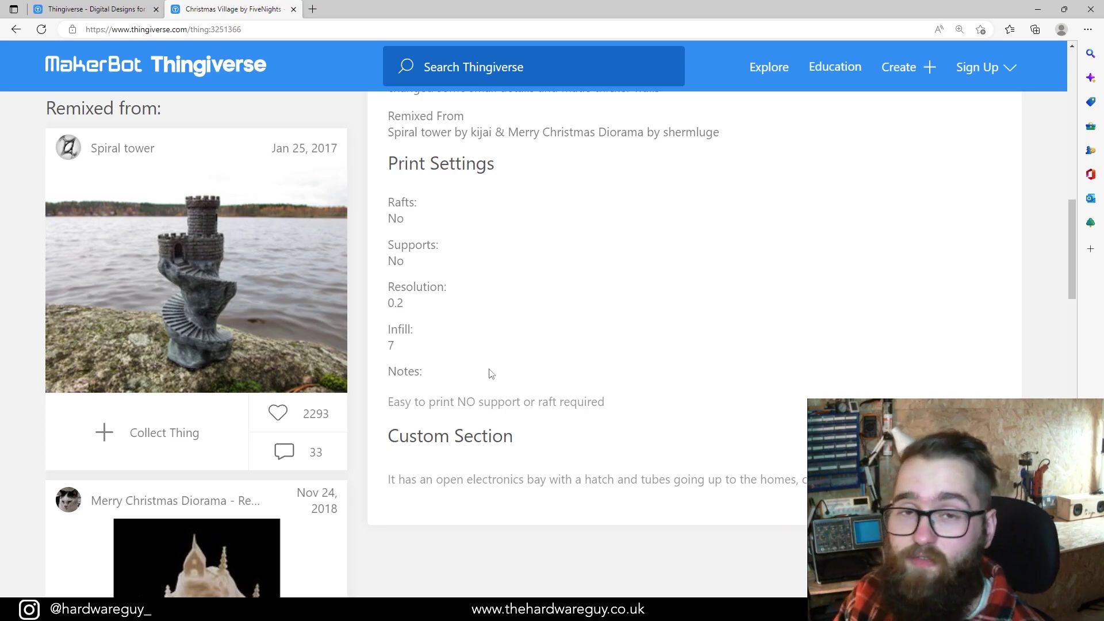
left_click_drag(428, 372, 406, 244)
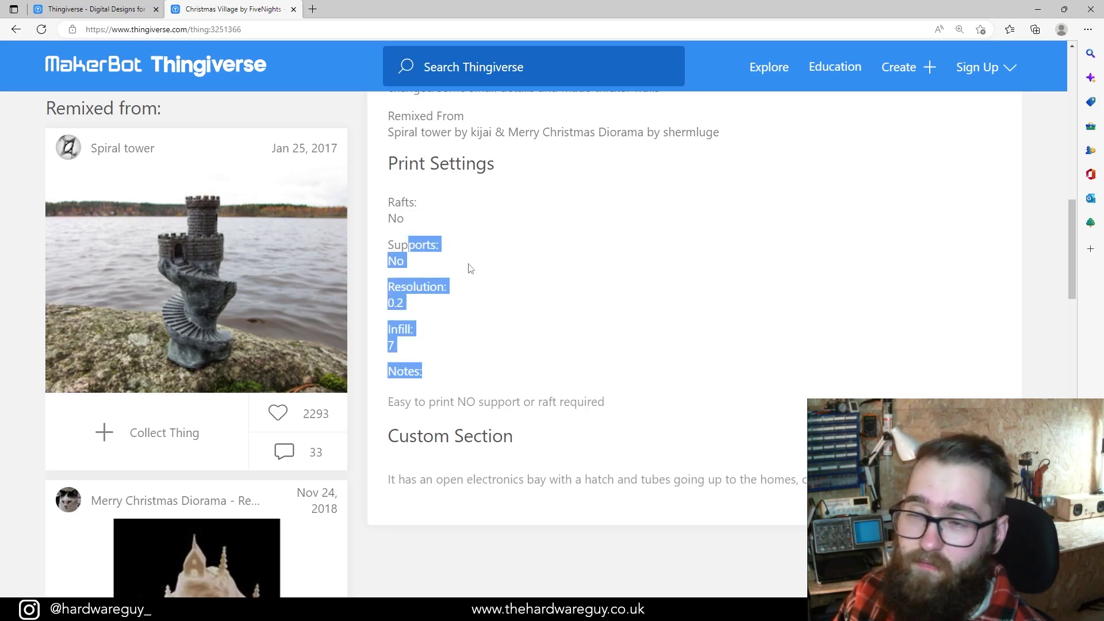
left_click(460, 291)
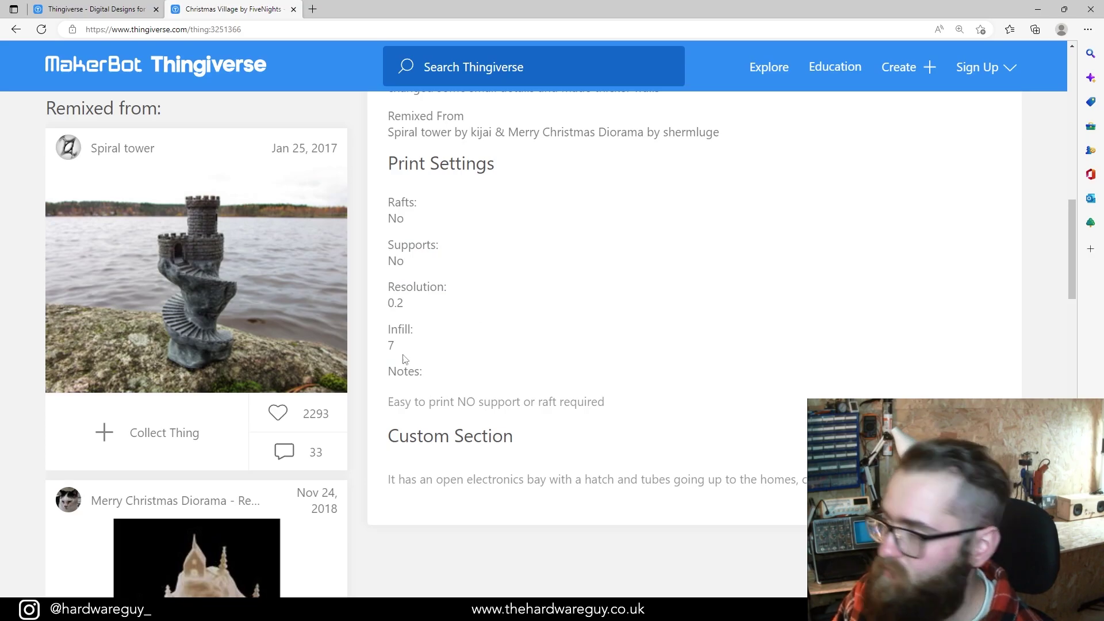
Step: Verify 0.2 mm layer height, 210 °C printing temperature and 7% infill density, then collapse Infill and Material
key("alt+Tab")
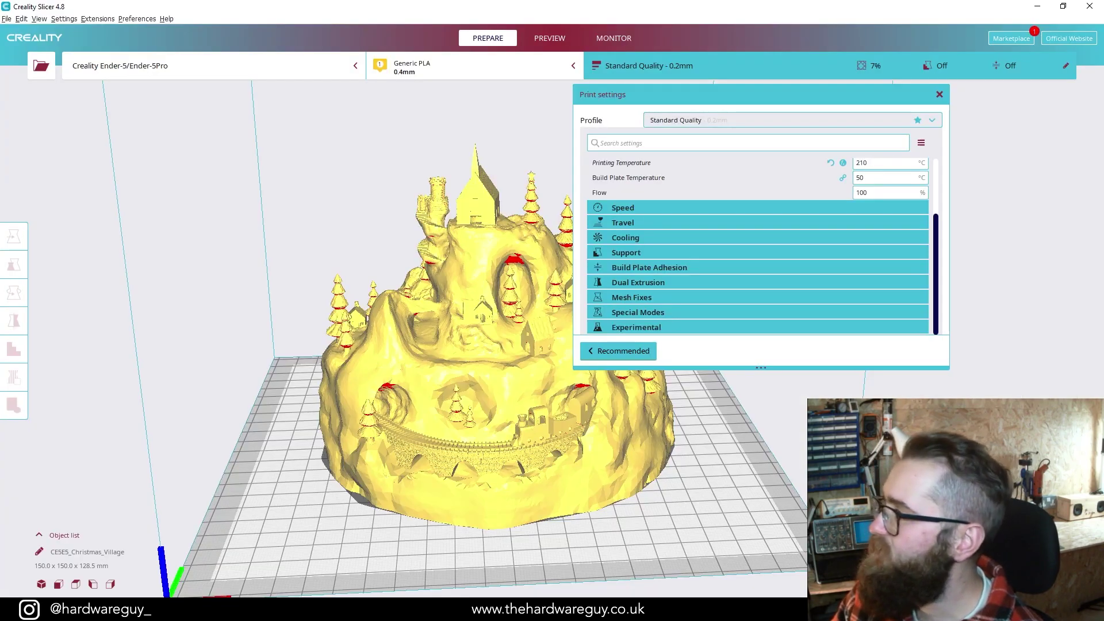
scroll(764, 207, "up", 3)
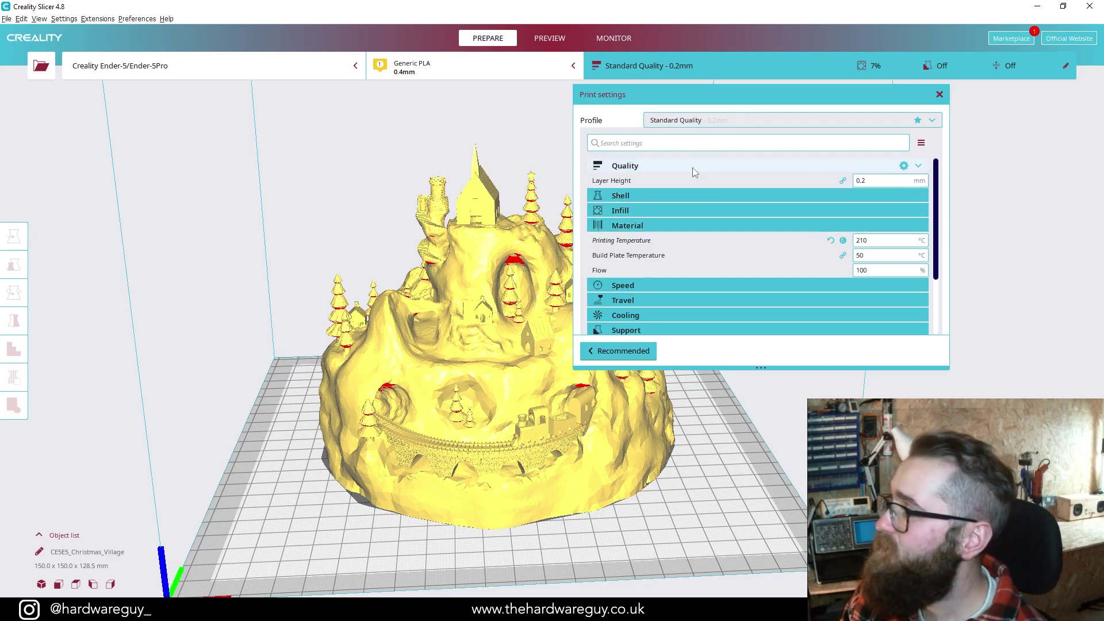
left_click(877, 181)
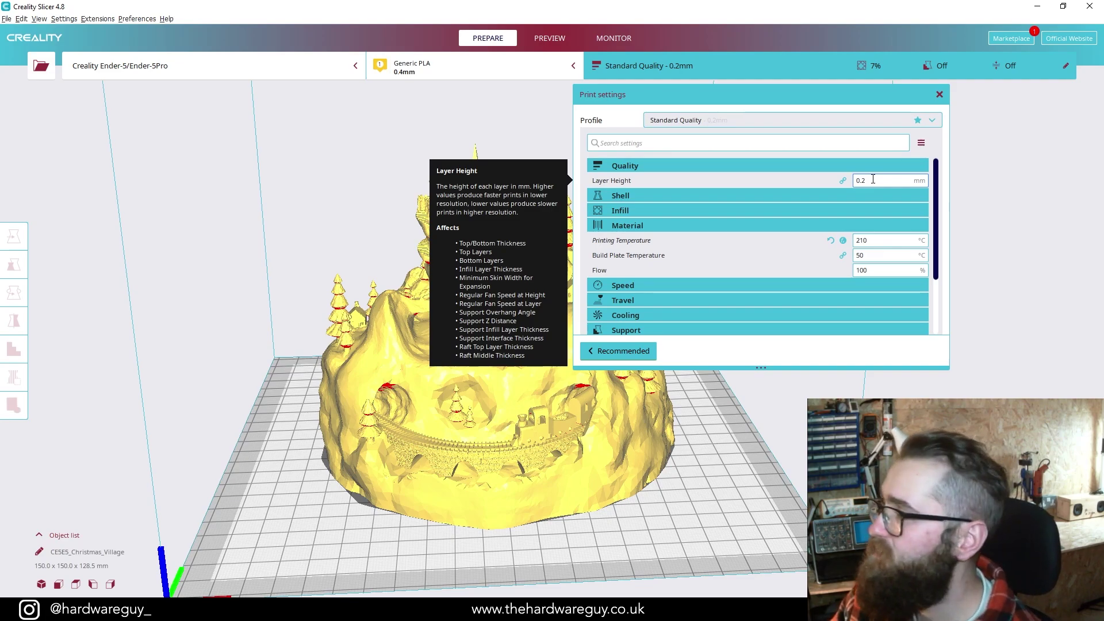
left_click(871, 239)
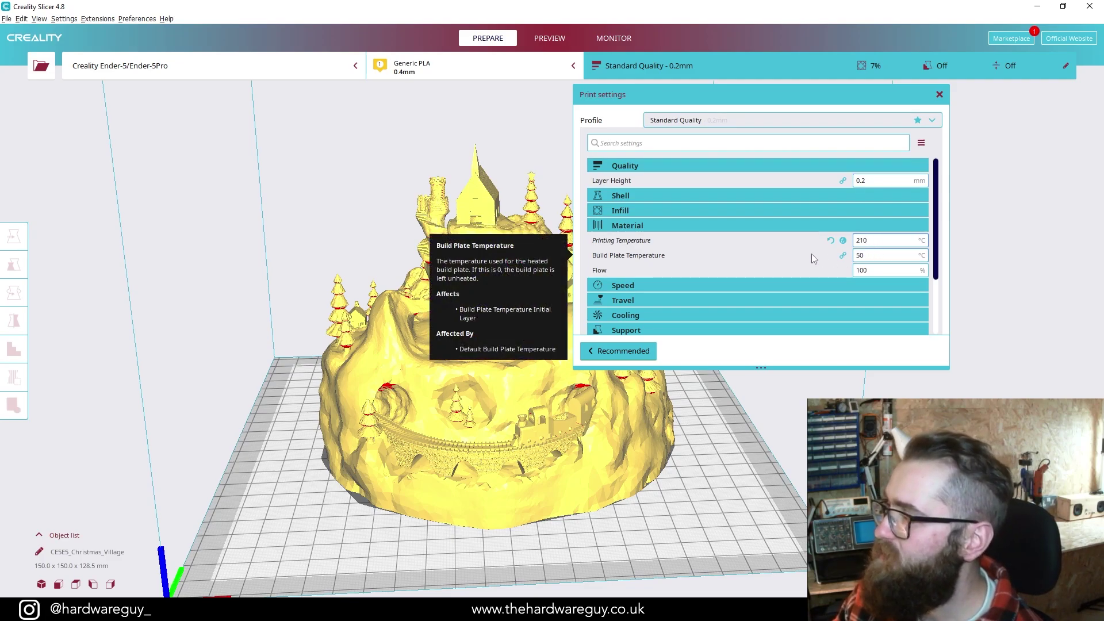
left_click(739, 212)
left_click(877, 225)
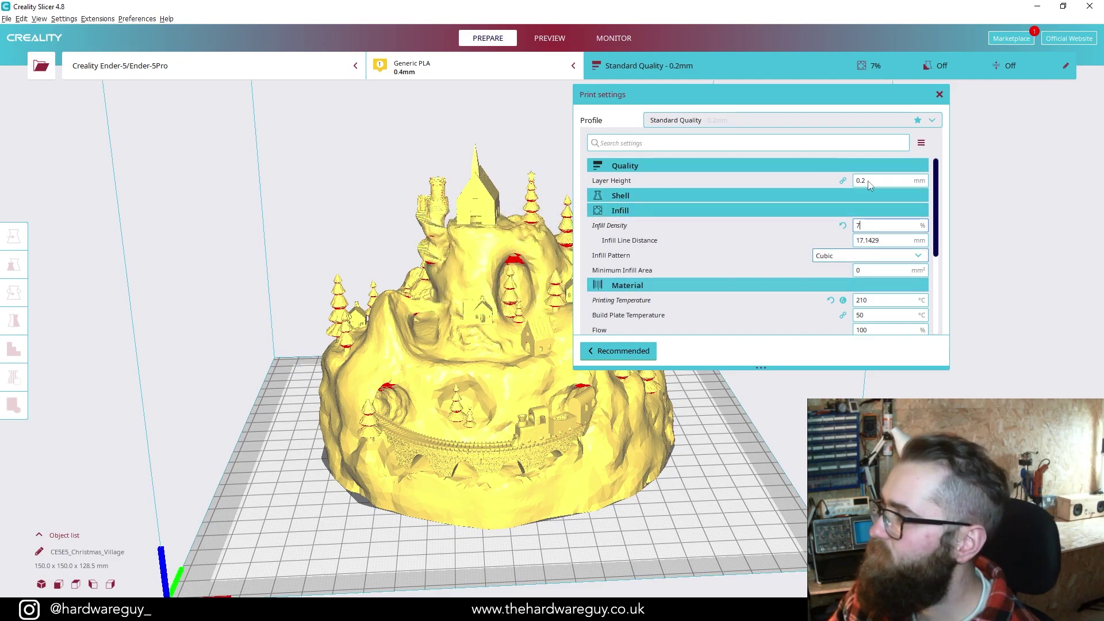
left_click(812, 213)
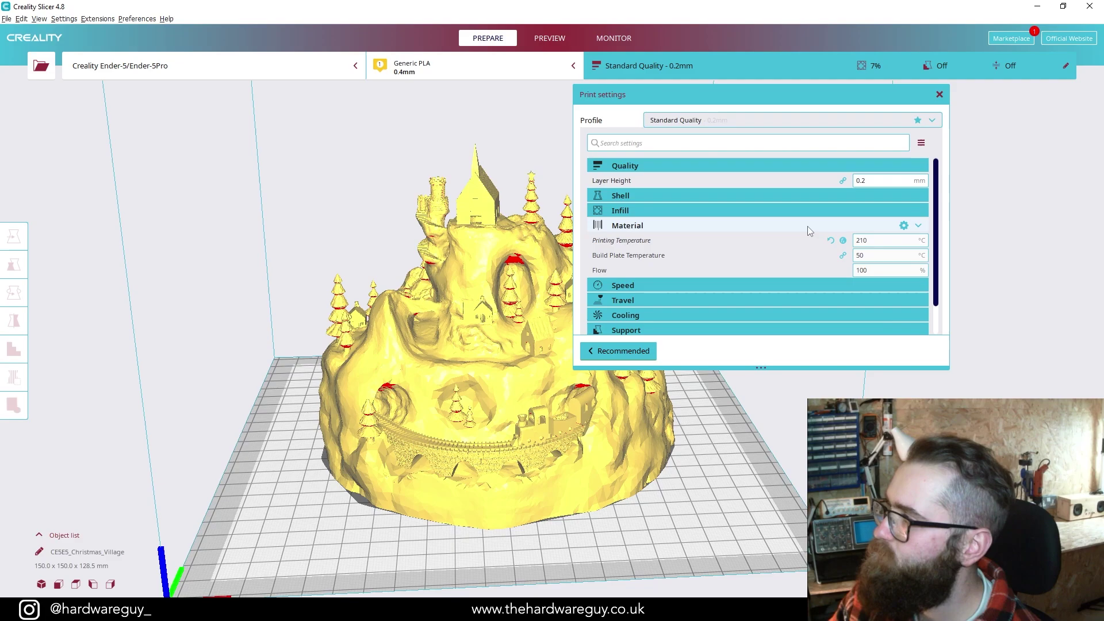
left_click(808, 226)
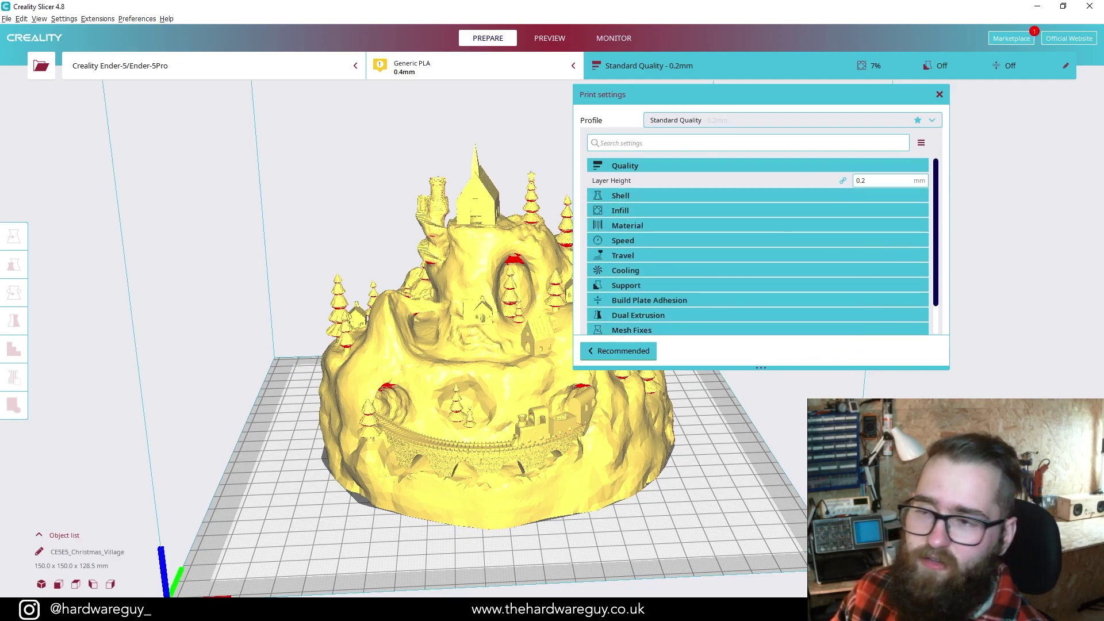
Step: Close the print settings and review the 16 h 10 min, 138 g estimate
left_click(771, 68)
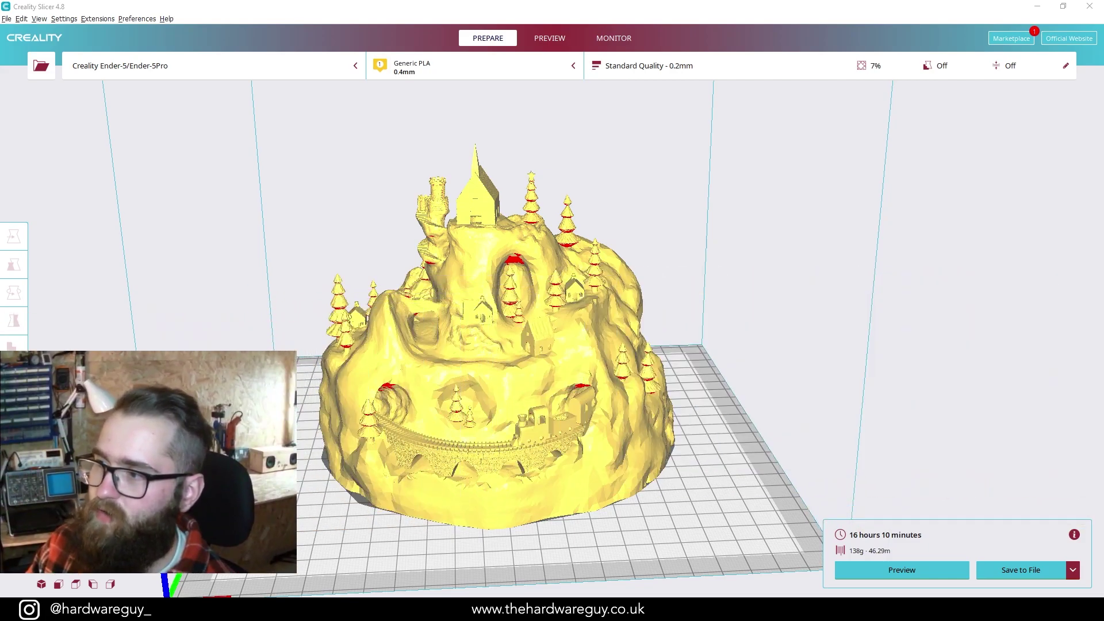
left_click(953, 422)
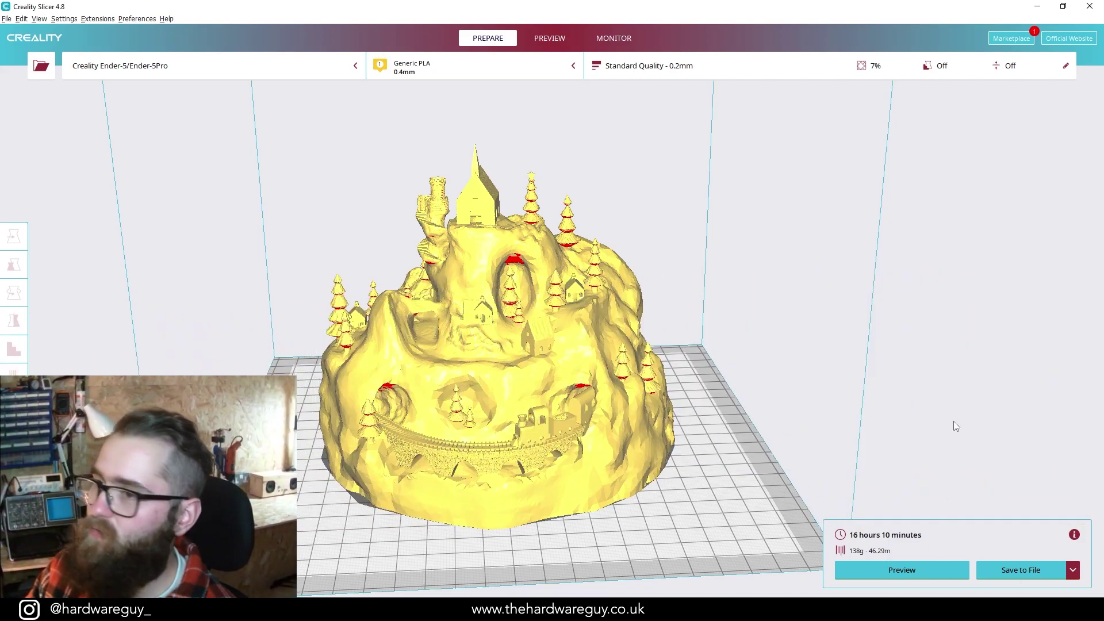
Step: Switch to the sliced layer preview and lower the layer slider to hide upper layers
left_click(967, 311)
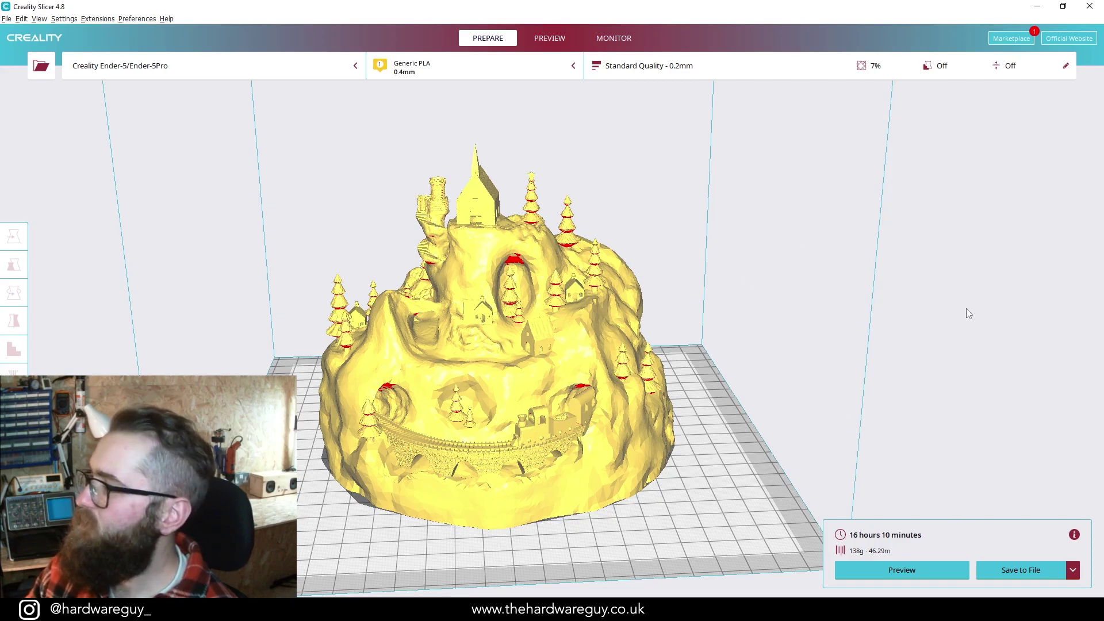
left_click(923, 568)
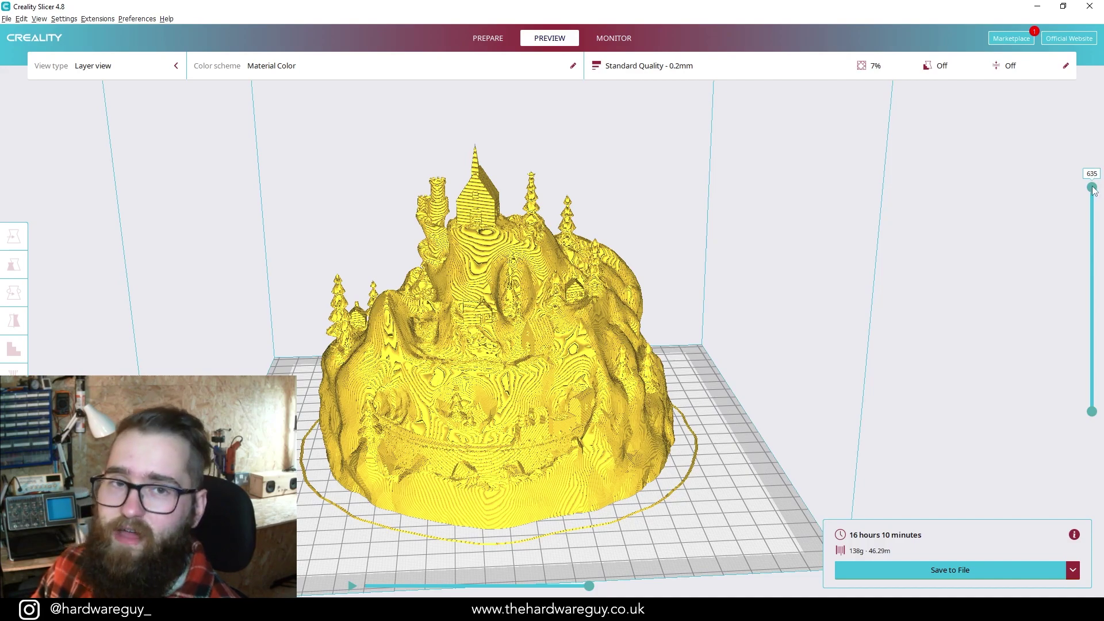
left_click_drag(1092, 188, 1093, 327)
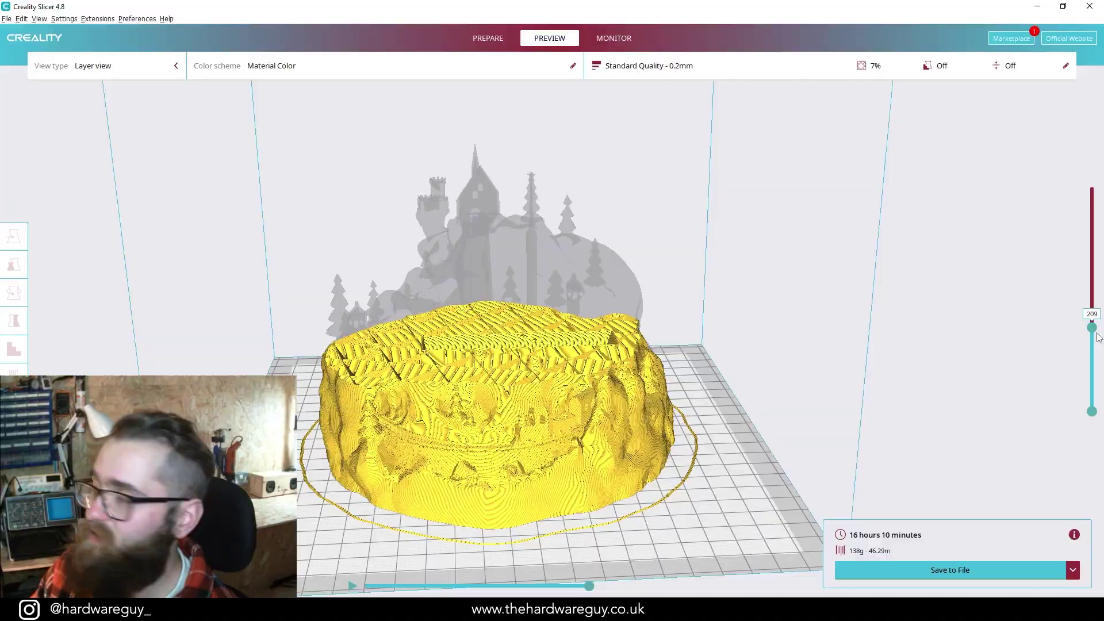
Step: Orbit to a top-down view and set the layer slider to 176, then 261
scroll(868, 323, "up", 5)
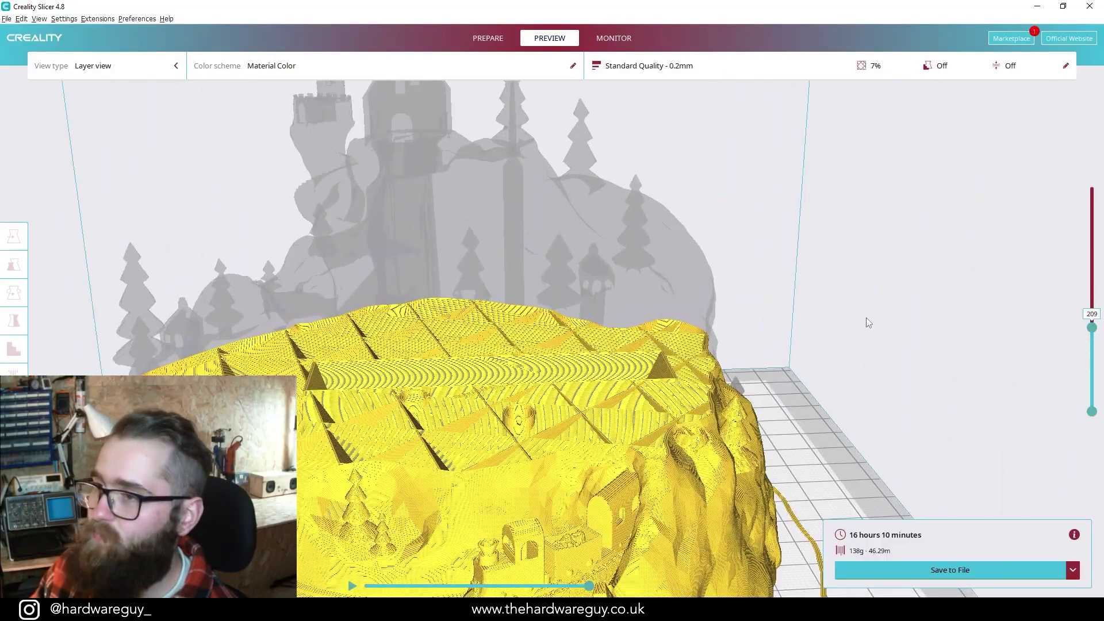
right_click_drag(869, 322, 660, 356)
right_click_drag(615, 345, 837, 391)
scroll(837, 391, "up", 4)
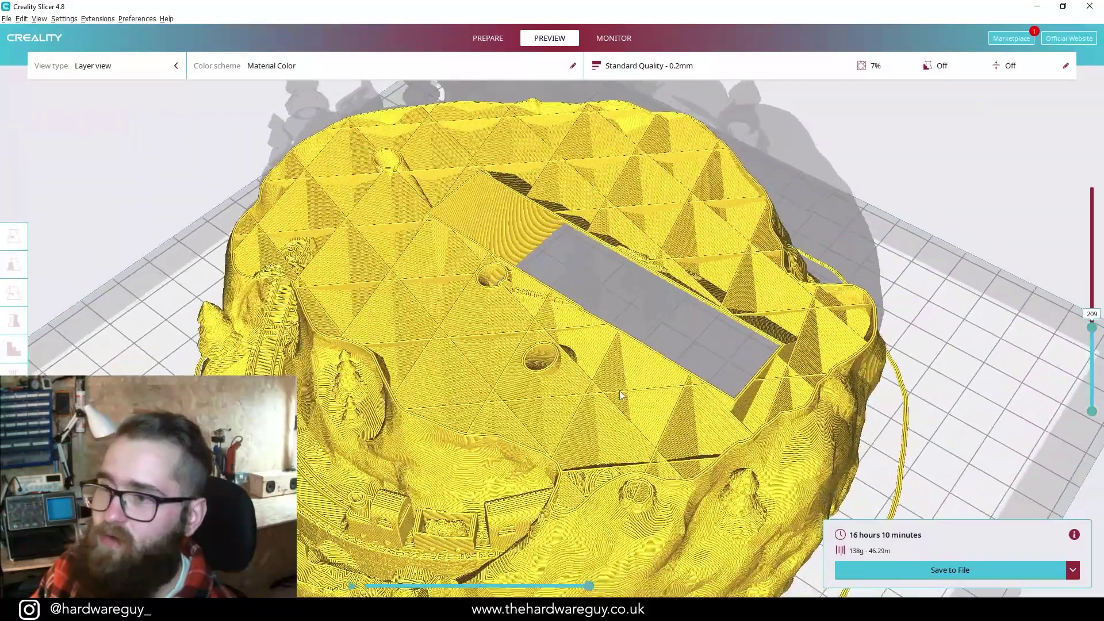
scroll(949, 388, "down", 2)
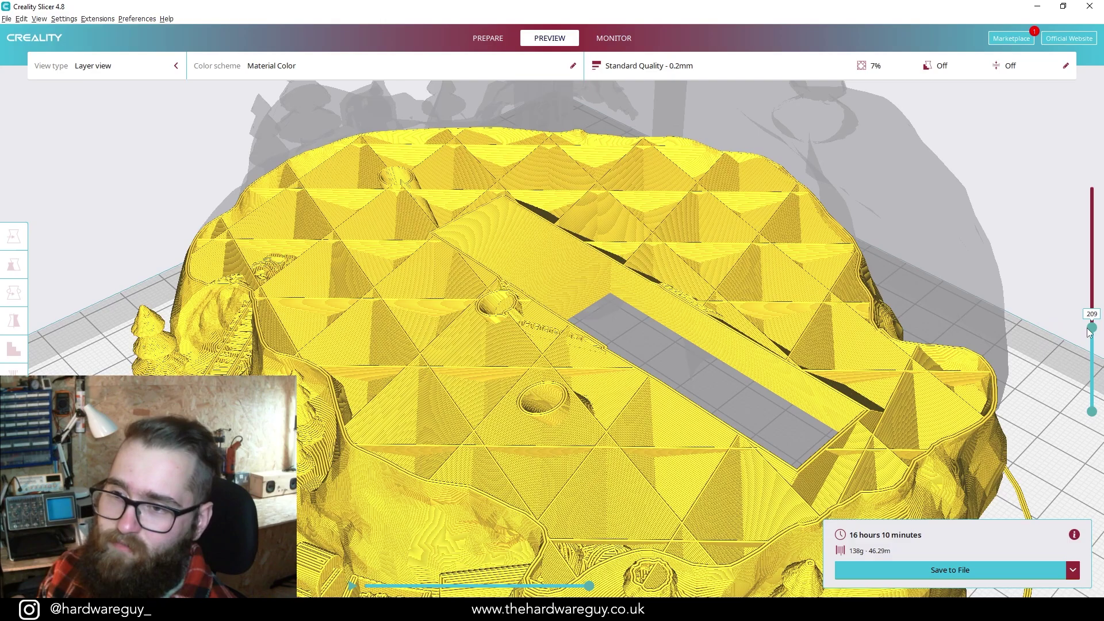
mouse_move(1092, 327)
left_mouse_down()
mouse_move(1092, 279)
mouse_move(1094, 339)
left_mouse_up()
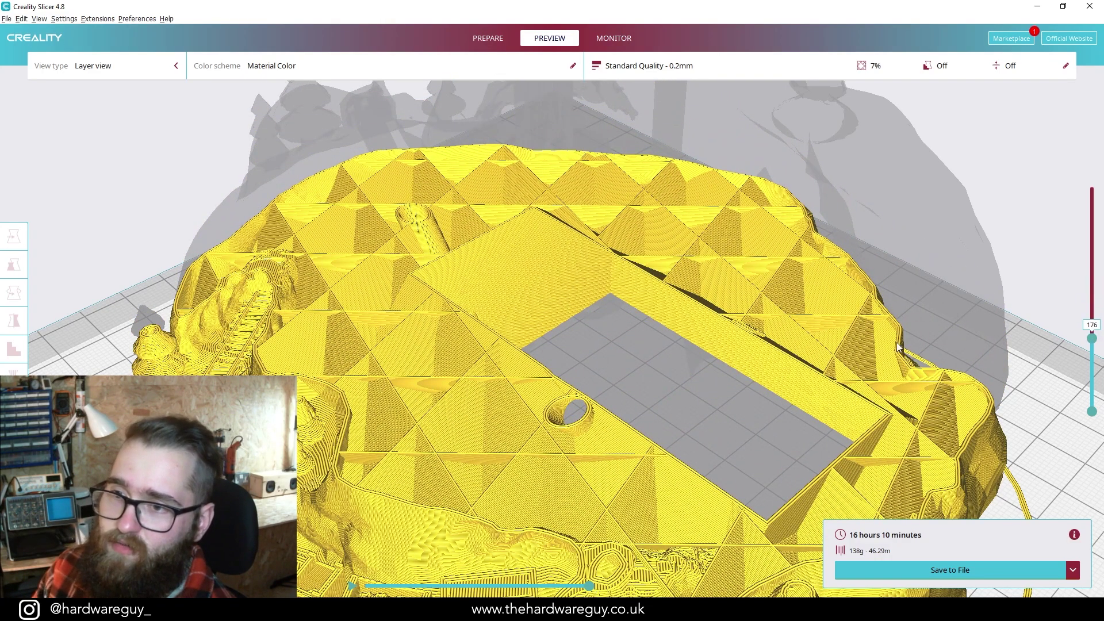
left_click_drag(1092, 339, 1092, 310)
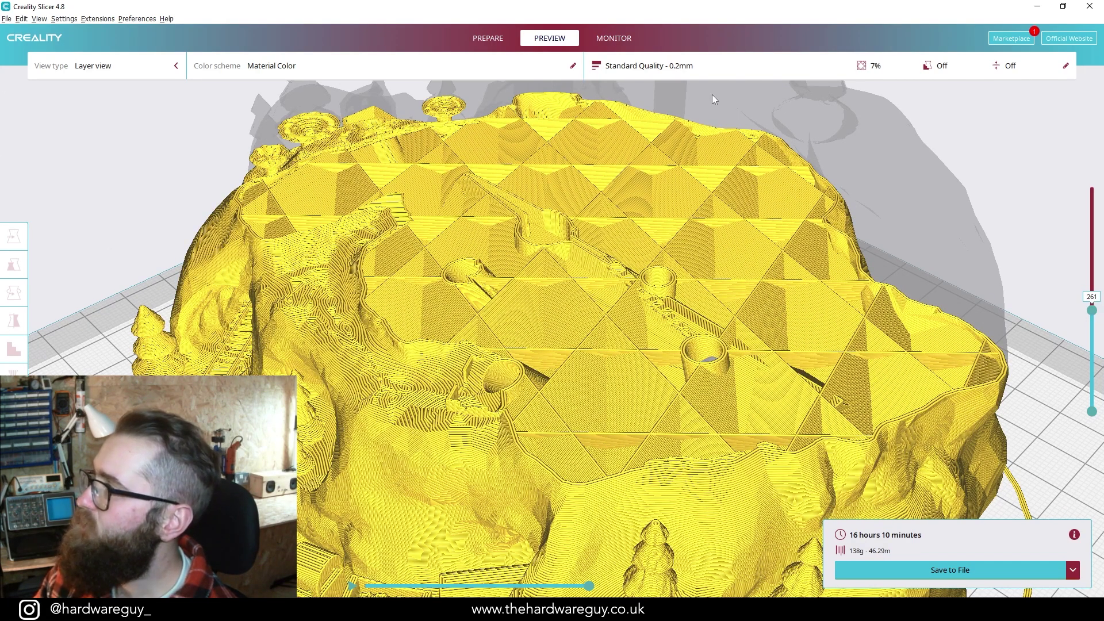
Step: Reslice with 15% infill density (19 h 27 min, 197 g) and step the preview down a layer
left_click(716, 66)
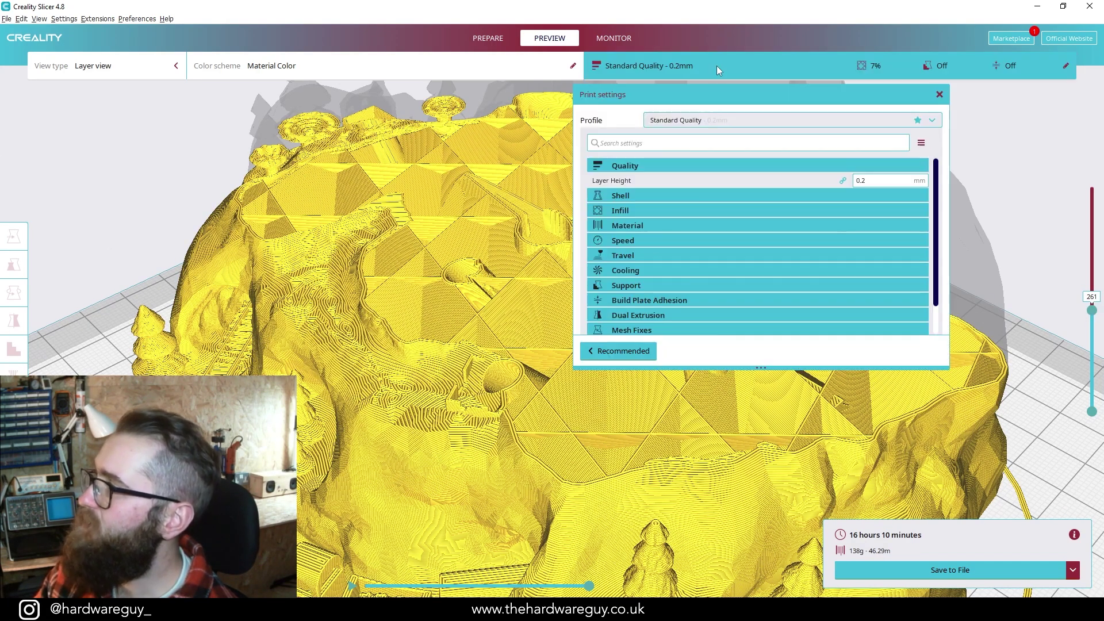
left_click(668, 216)
left_click(857, 226)
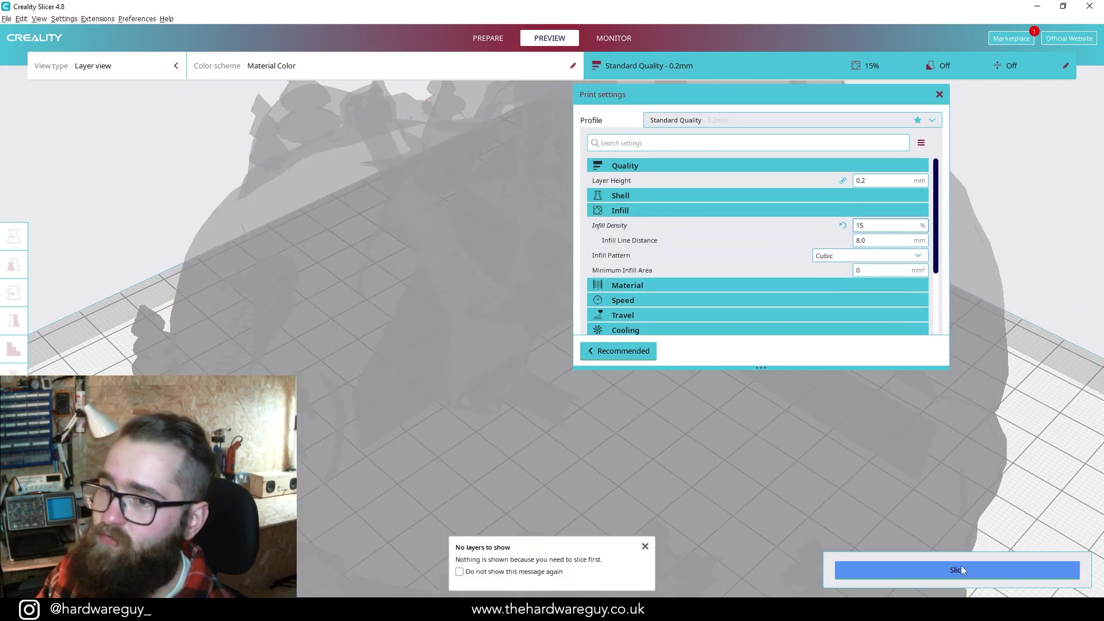
left_click(960, 568)
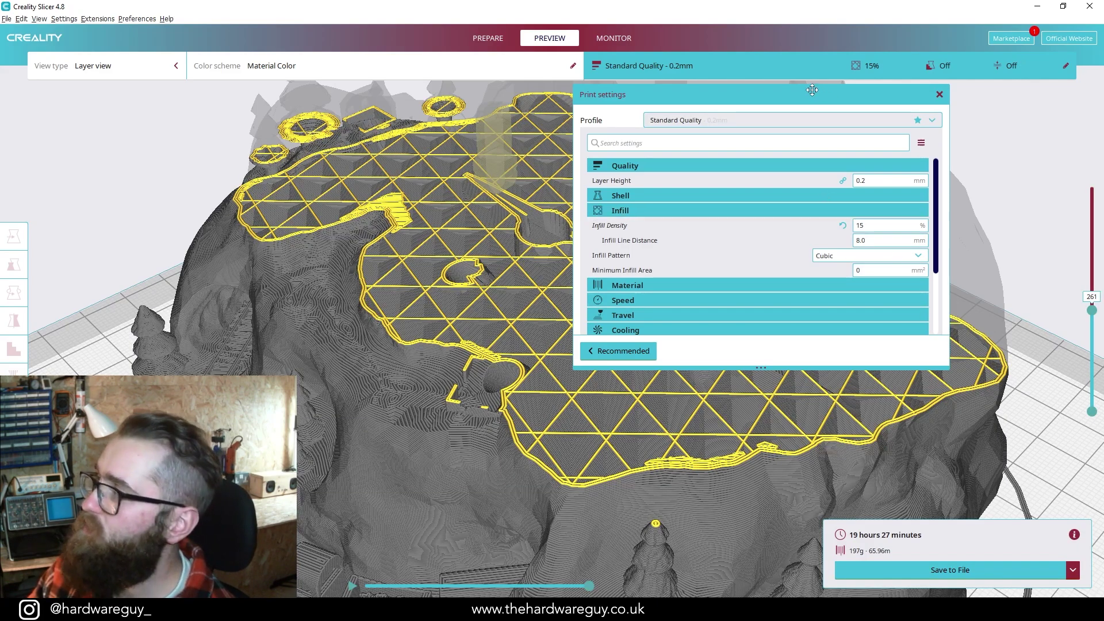
left_click(795, 68)
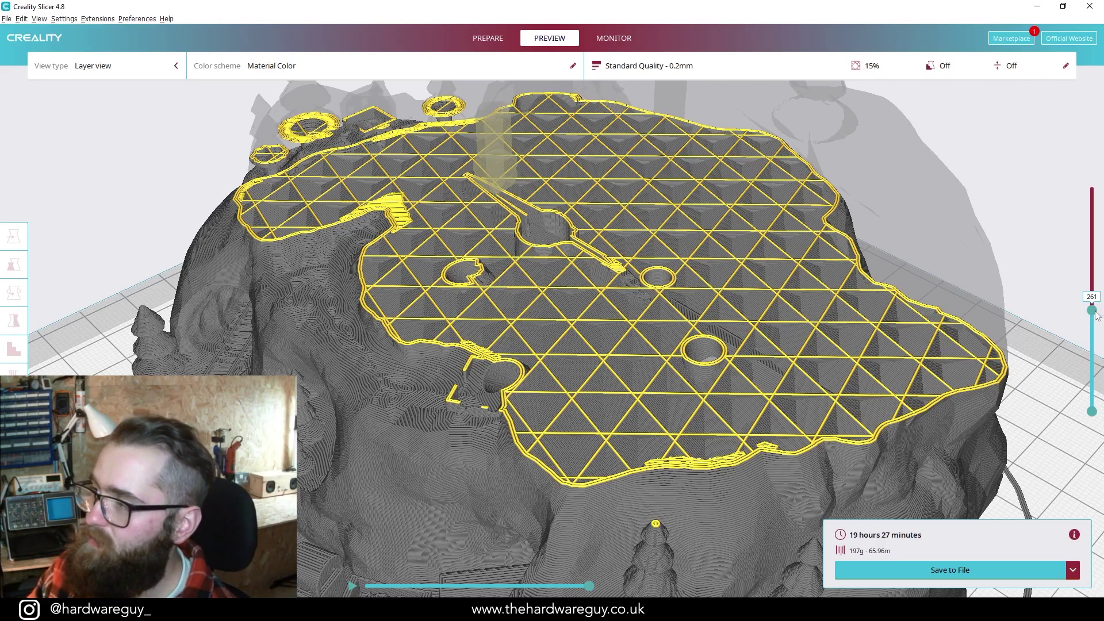
mouse_move(1095, 312)
left_mouse_down()
mouse_move(1091, 331)
mouse_move(1092, 285)
mouse_move(1091, 332)
mouse_move(1095, 313)
left_mouse_up()
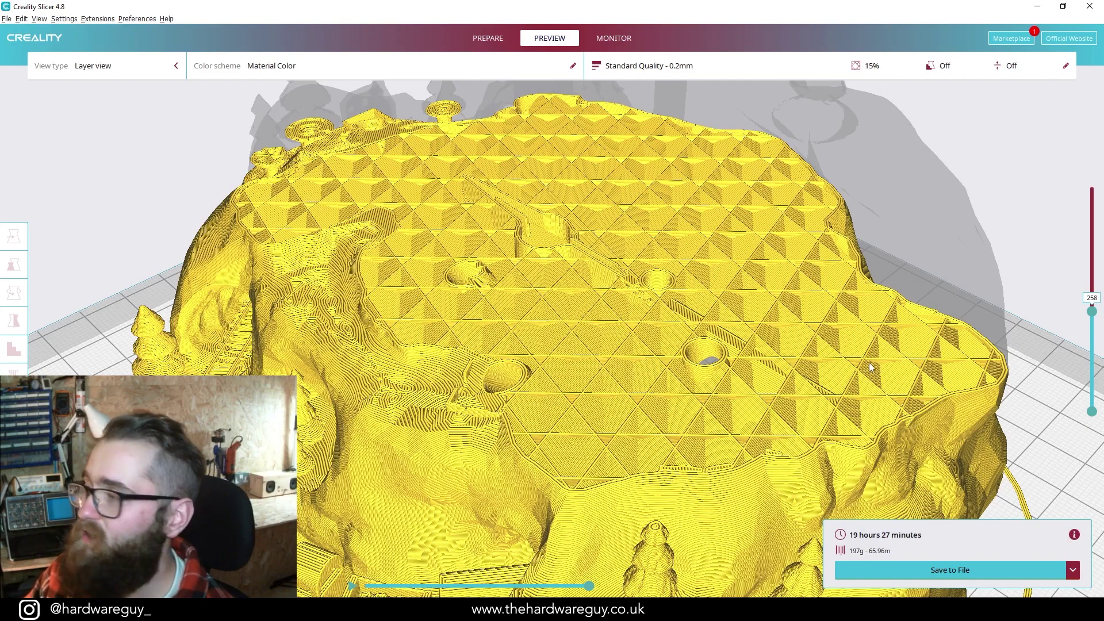
Step: Set Infill Density back to 7% and reslice the model
left_click(652, 67)
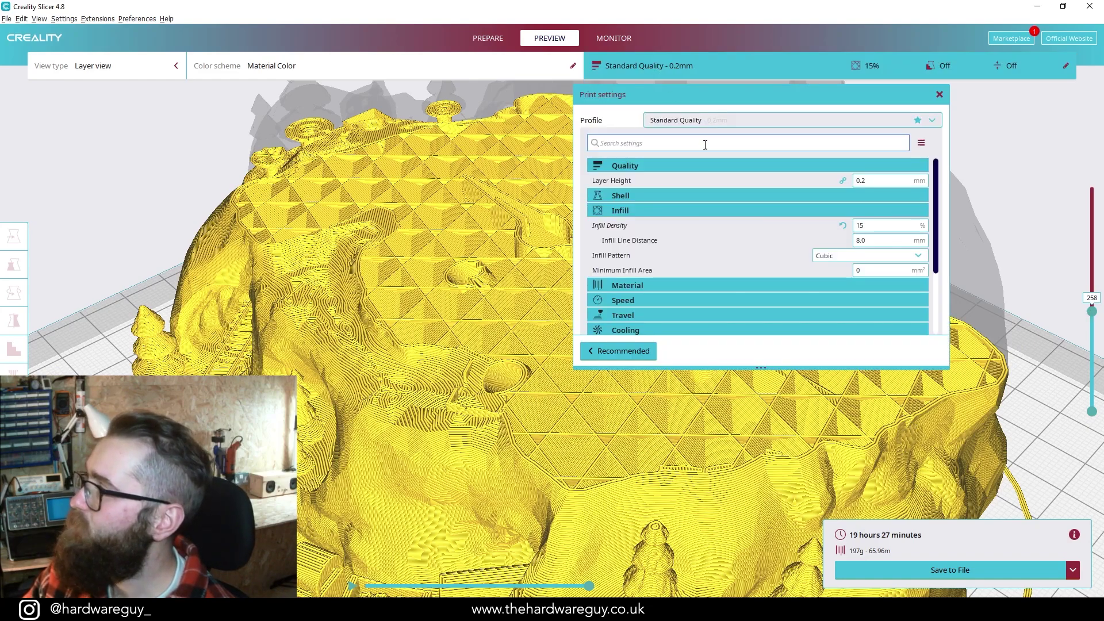
left_click(881, 225)
key("BackSpace")
key("BackSpace")
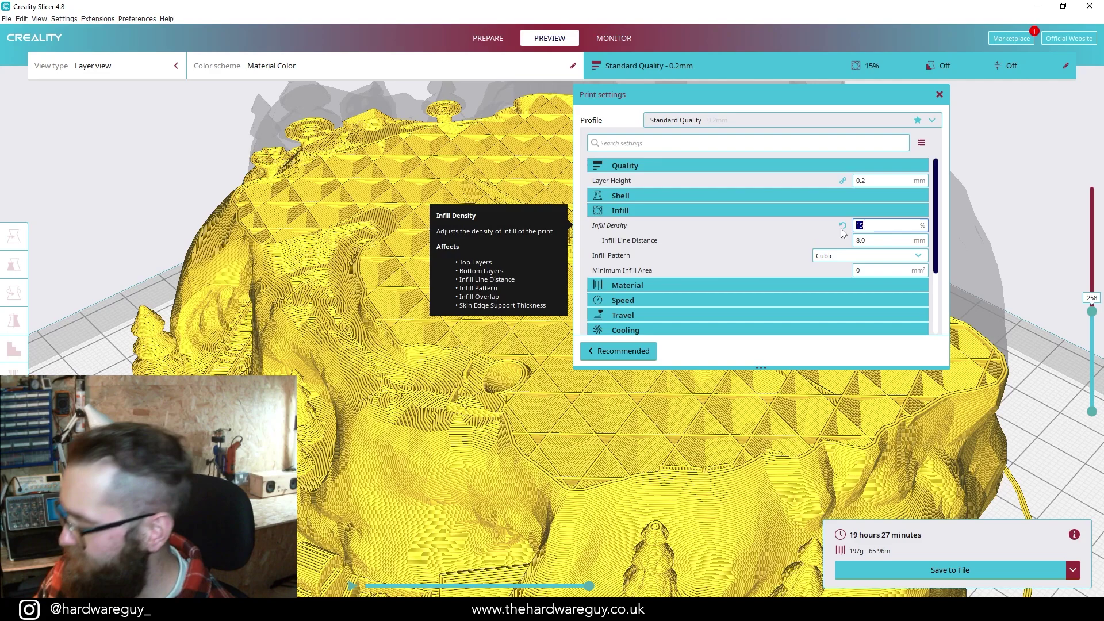
type("7")
left_click(960, 567)
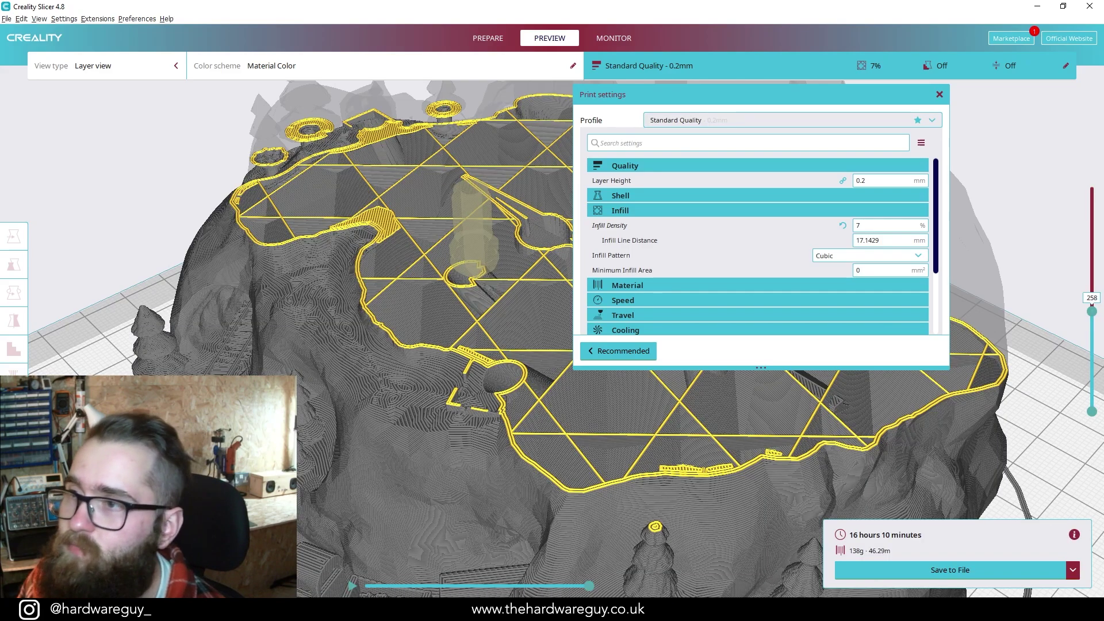
Step: Preview all 635 layers and orbit the view to face the model front-on
left_click(684, 72)
scroll(722, 184, "down", 3)
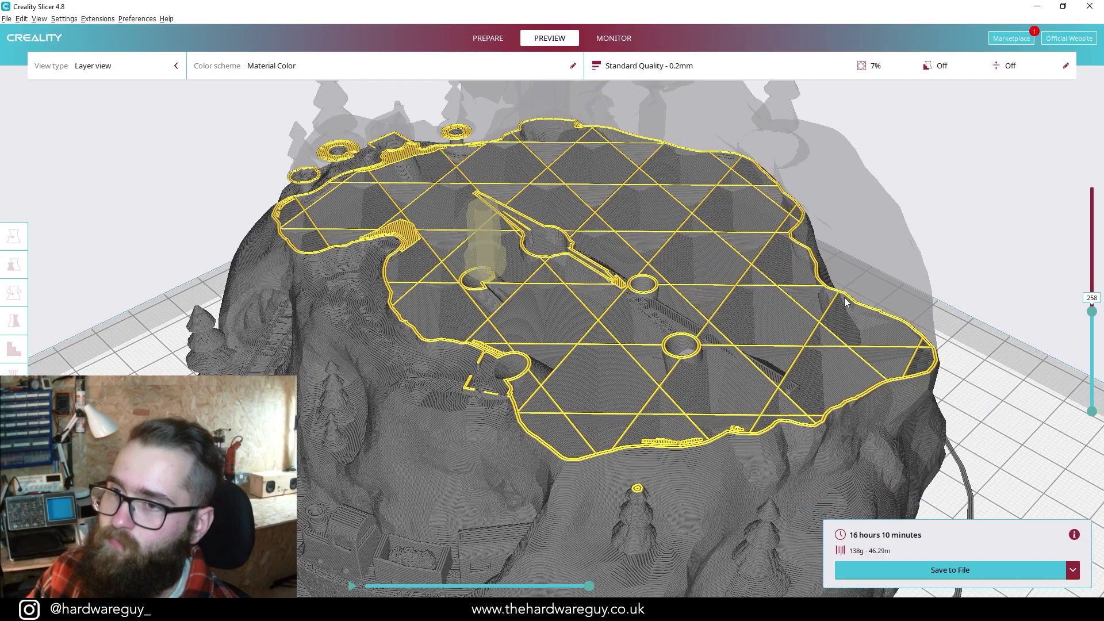
left_click_drag(1092, 311, 1092, 187)
scroll(760, 332, "down", 4)
right_click_drag(761, 332, 853, 336)
scroll(594, 336, "up", 5)
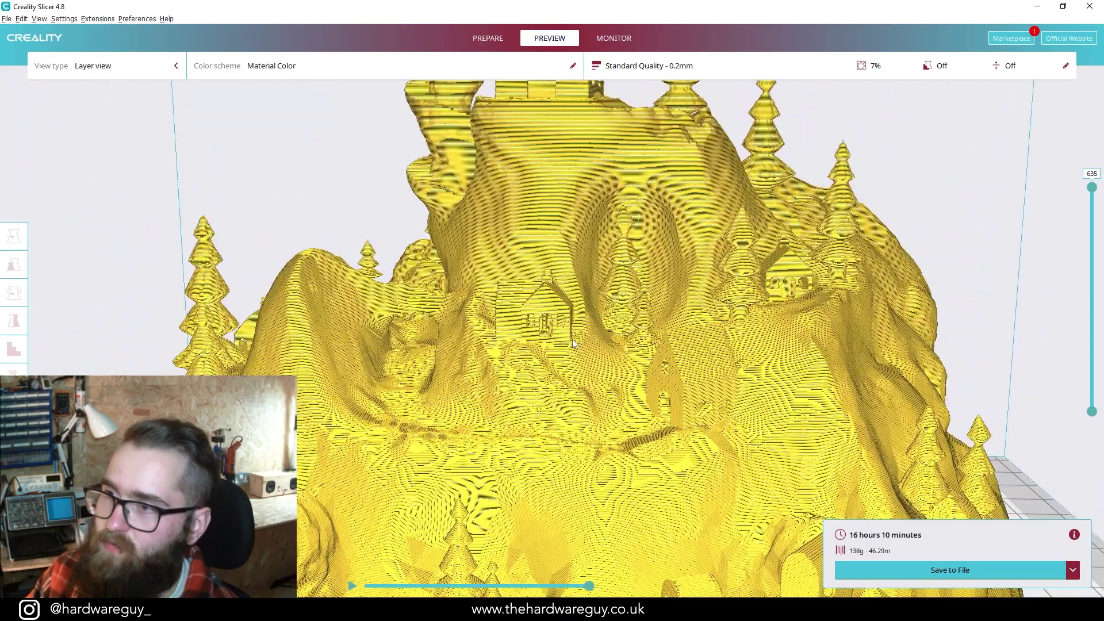
scroll(594, 336, "down", 6)
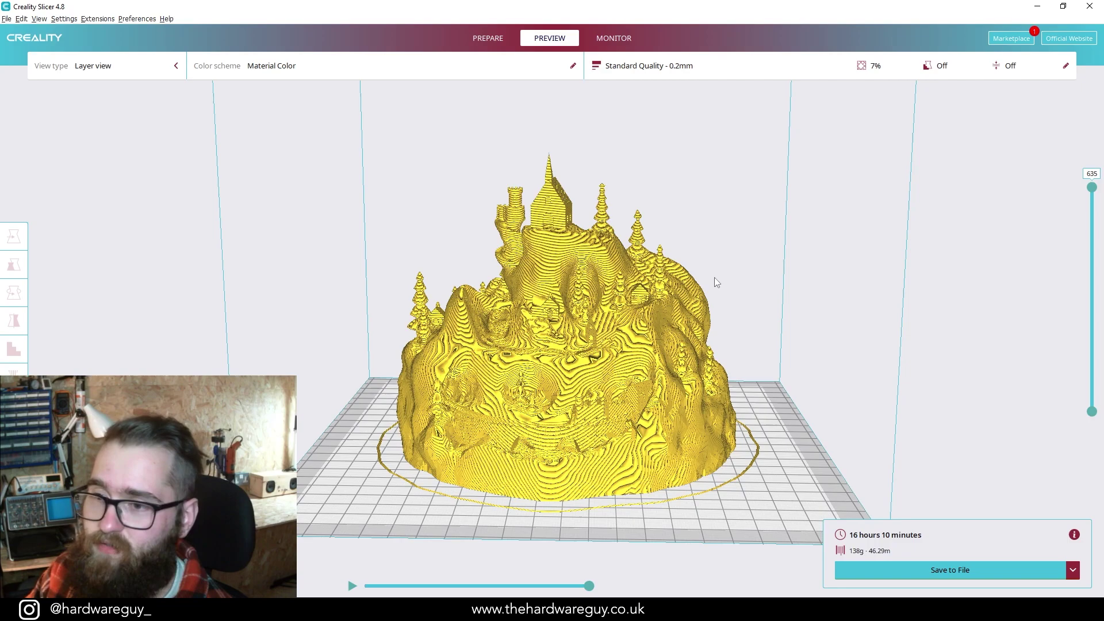
Step: Open the Save to File dialog for CE5E5_Christmas_Village, centre it, and select the file name's end
left_click(940, 576)
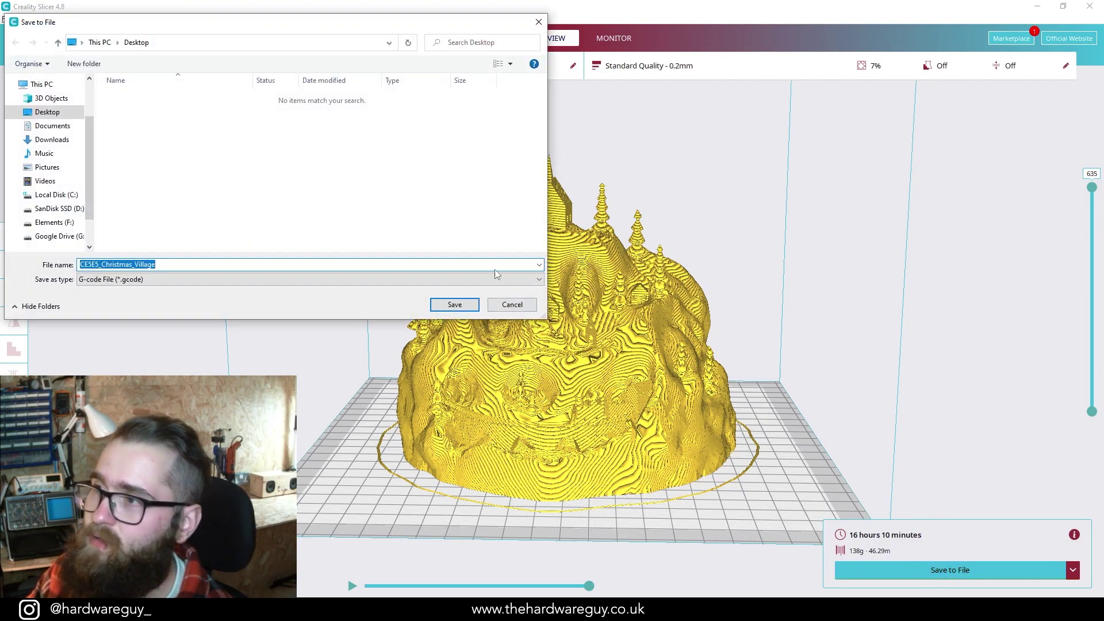
left_click_drag(155, 24, 299, 142)
left_click_drag(380, 159, 532, 136)
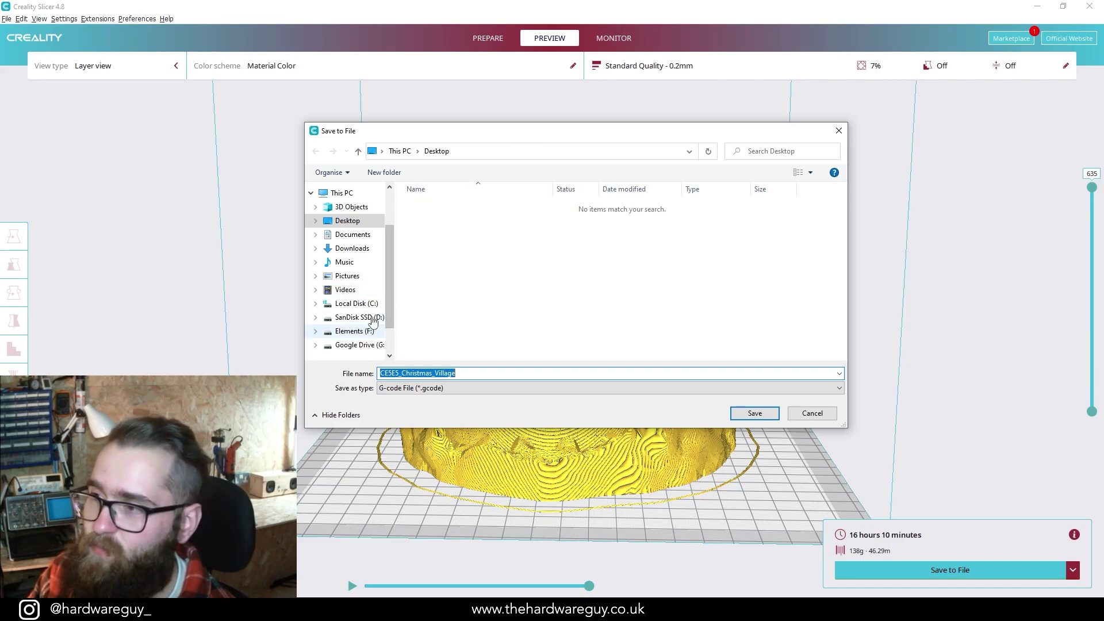
left_click(488, 372)
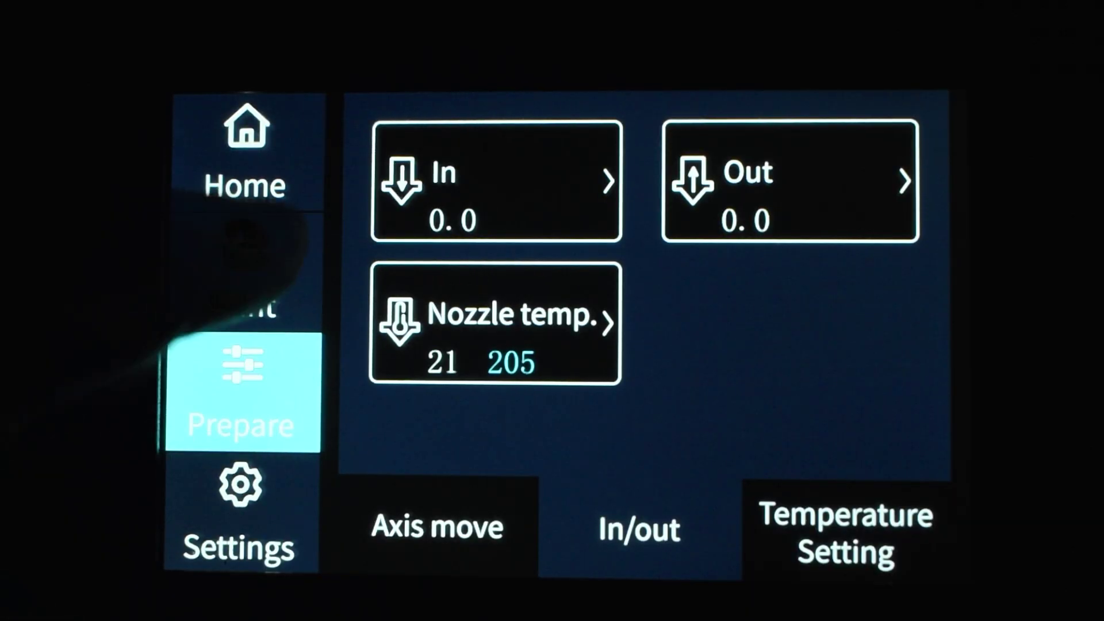
Step: Set the printer's leveling method to AUTO. LVL. in Settings
left_click(246, 152)
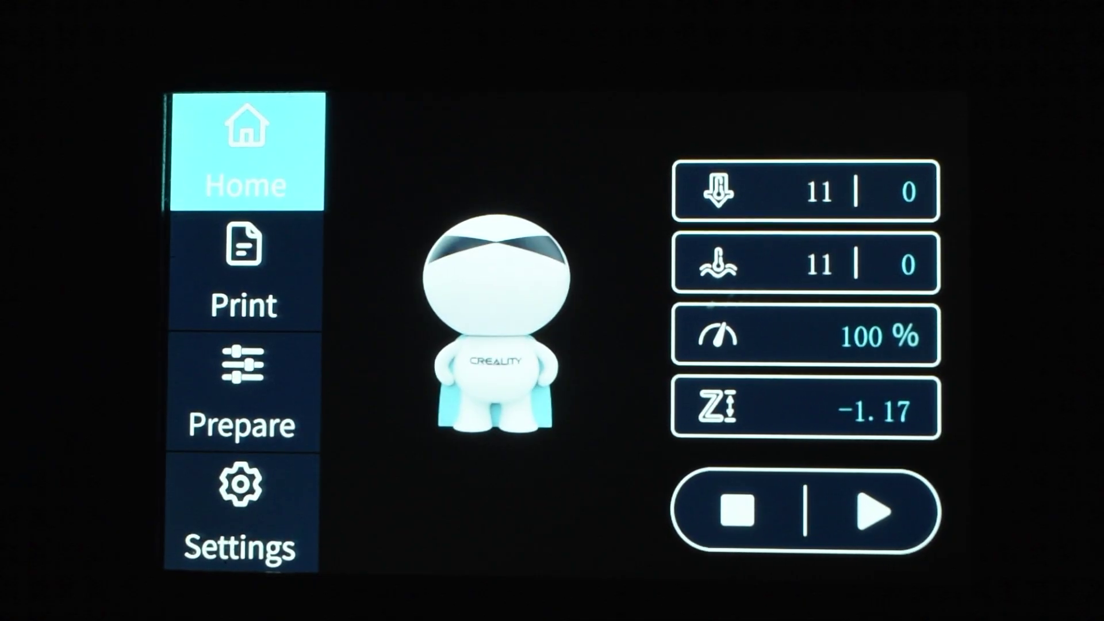
left_click(242, 511)
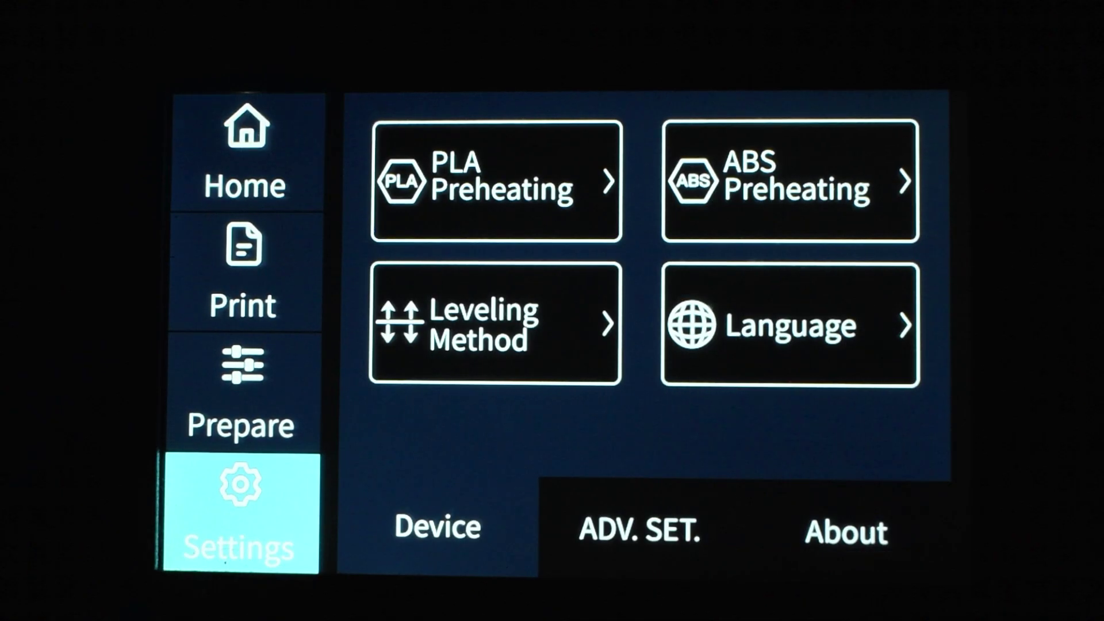
left_click(454, 328)
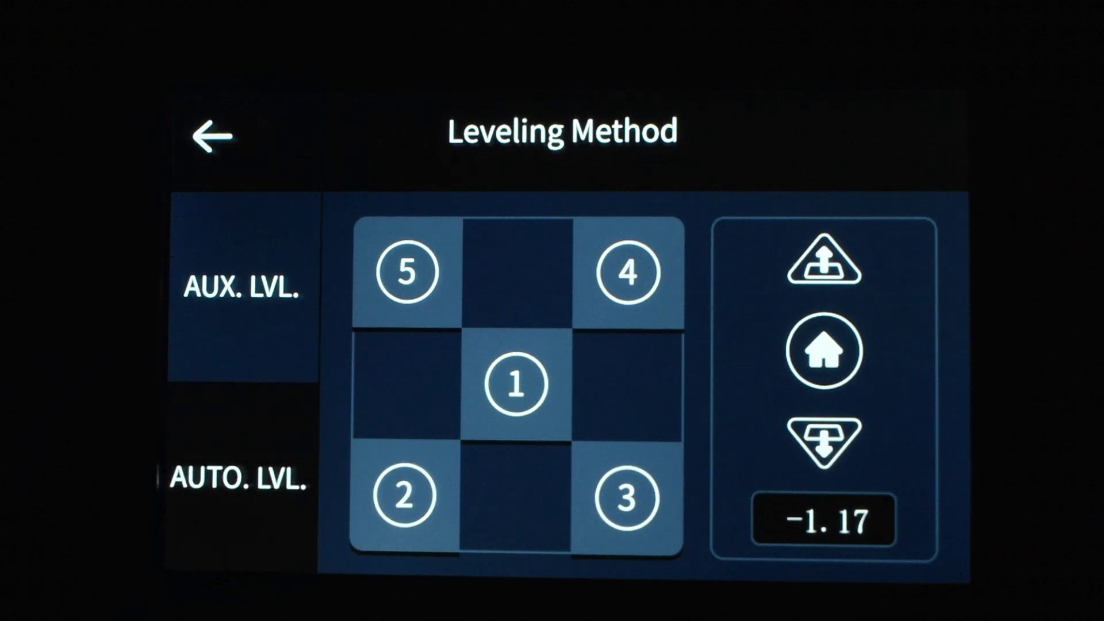
left_click(238, 477)
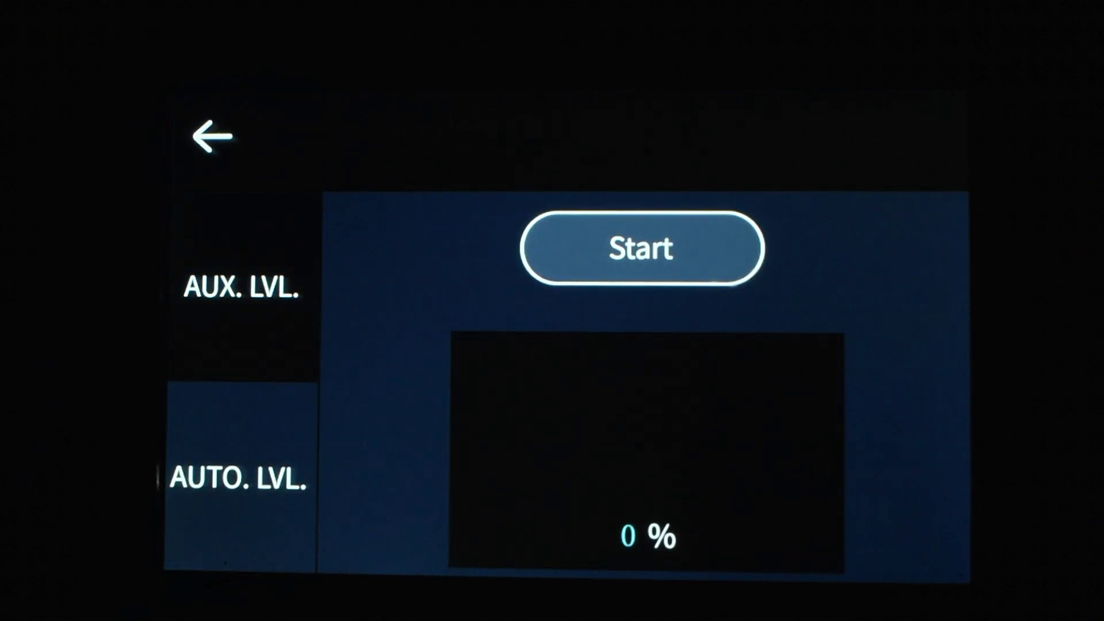
left_click(241, 511)
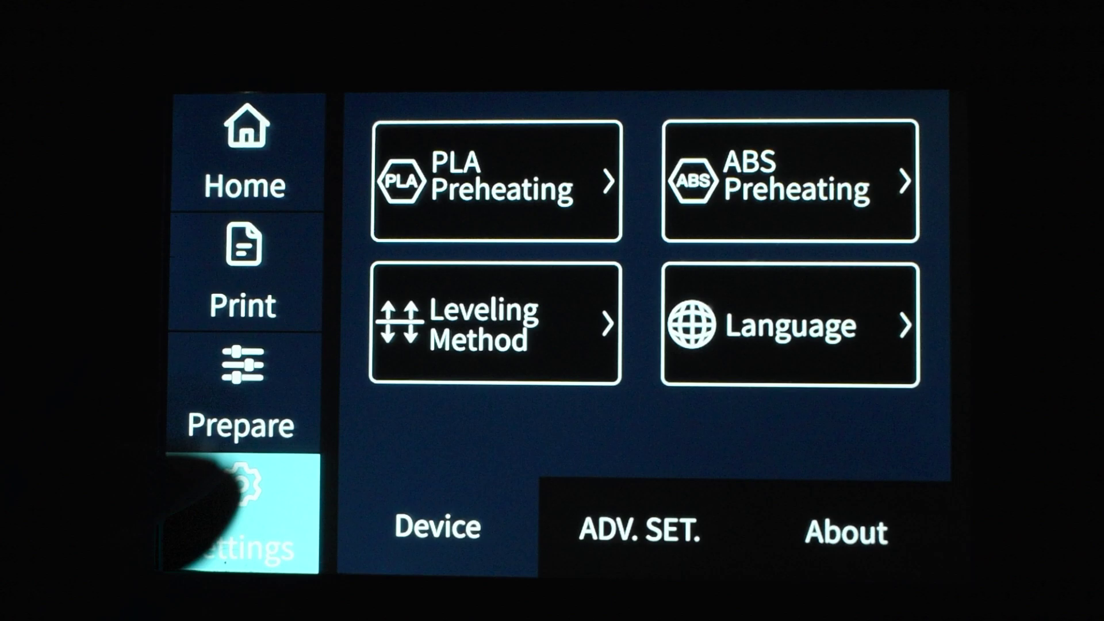
Step: Toggle the PLA preheat in Temperature Setting, view the In/out page, then return Home
left_click(241, 397)
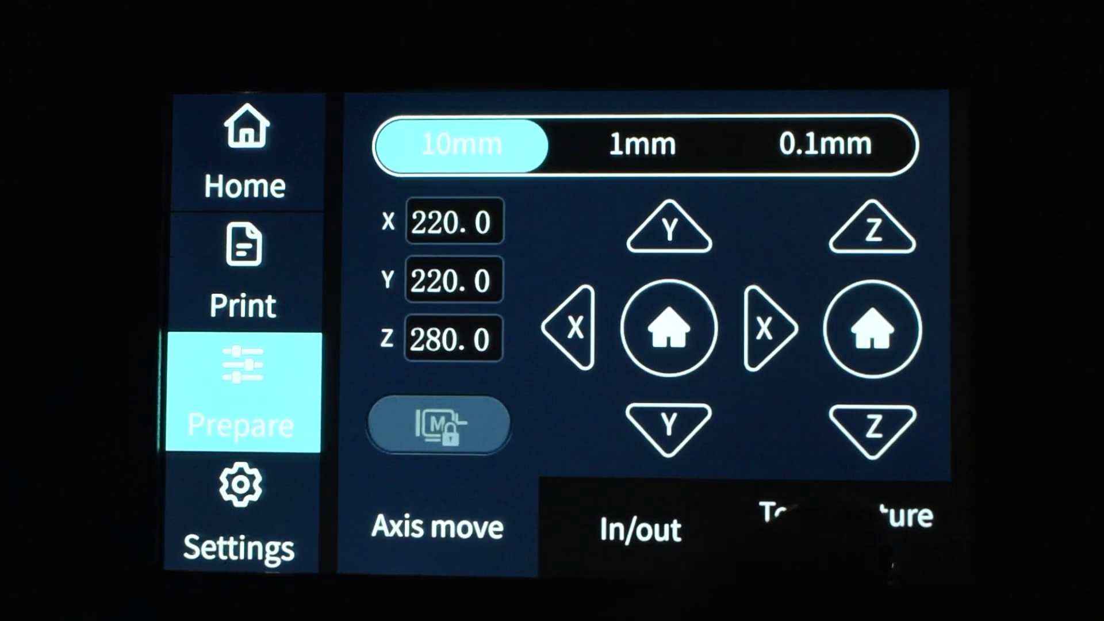
left_click(845, 532)
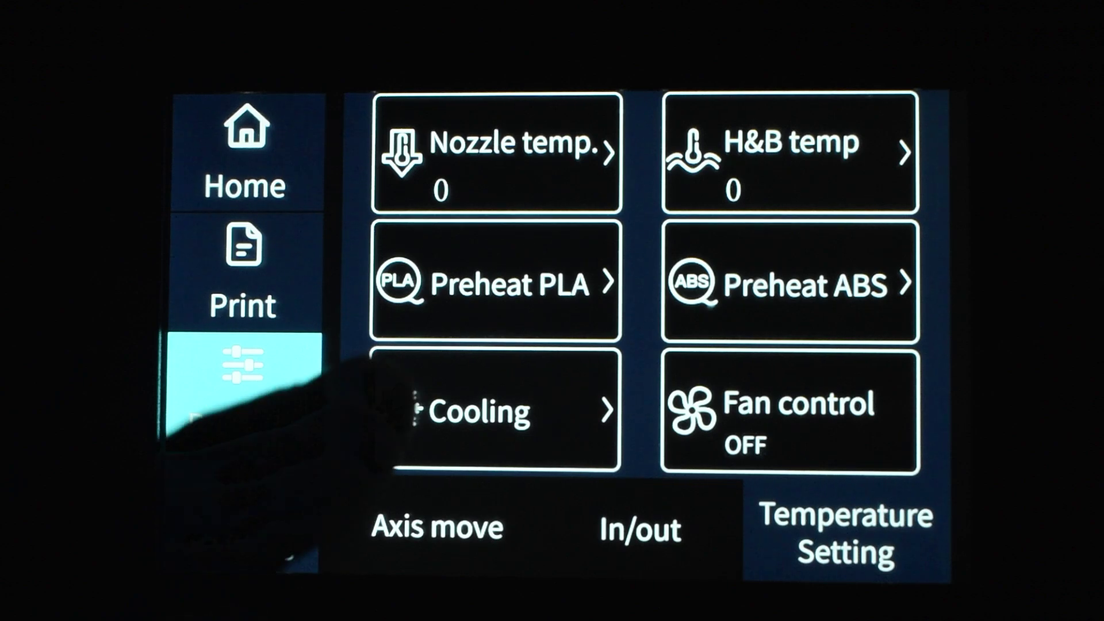
left_click(460, 281)
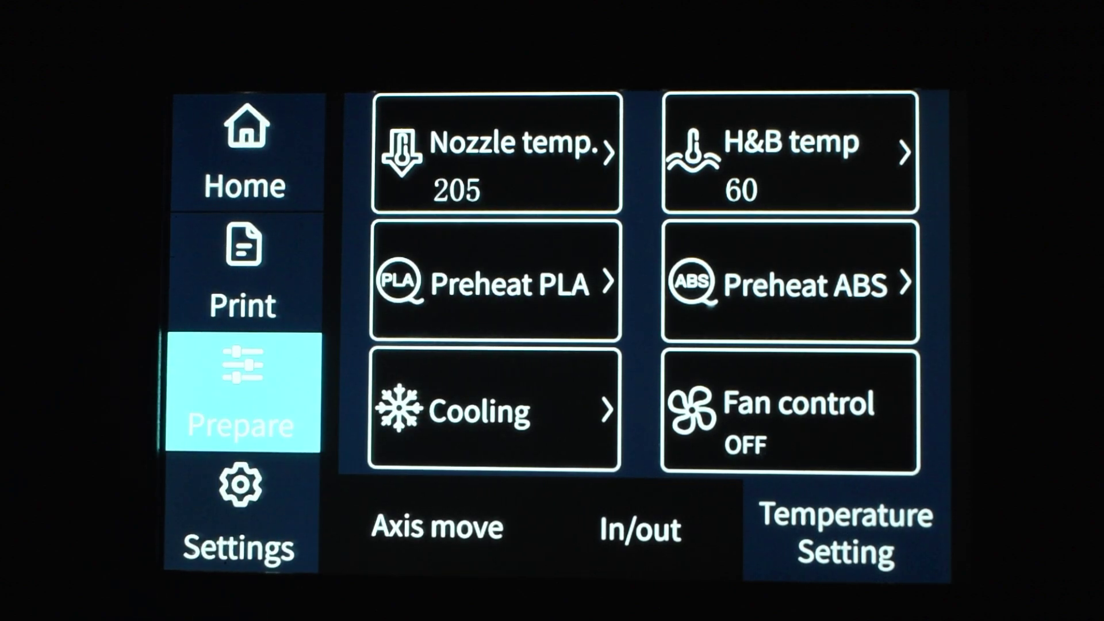
left_click(466, 414)
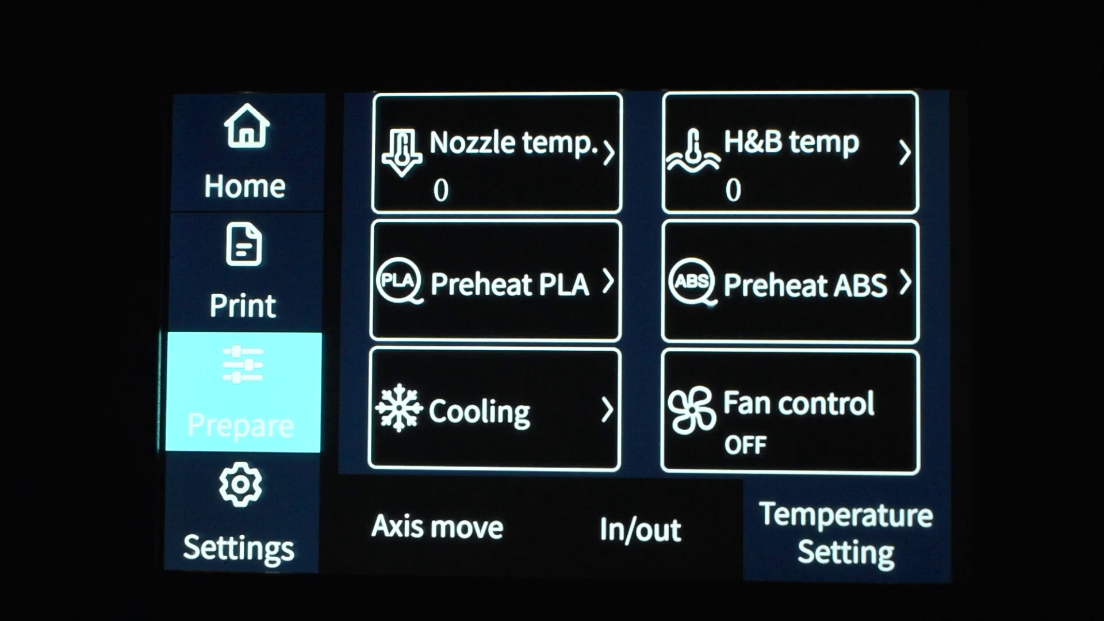
left_click(445, 279)
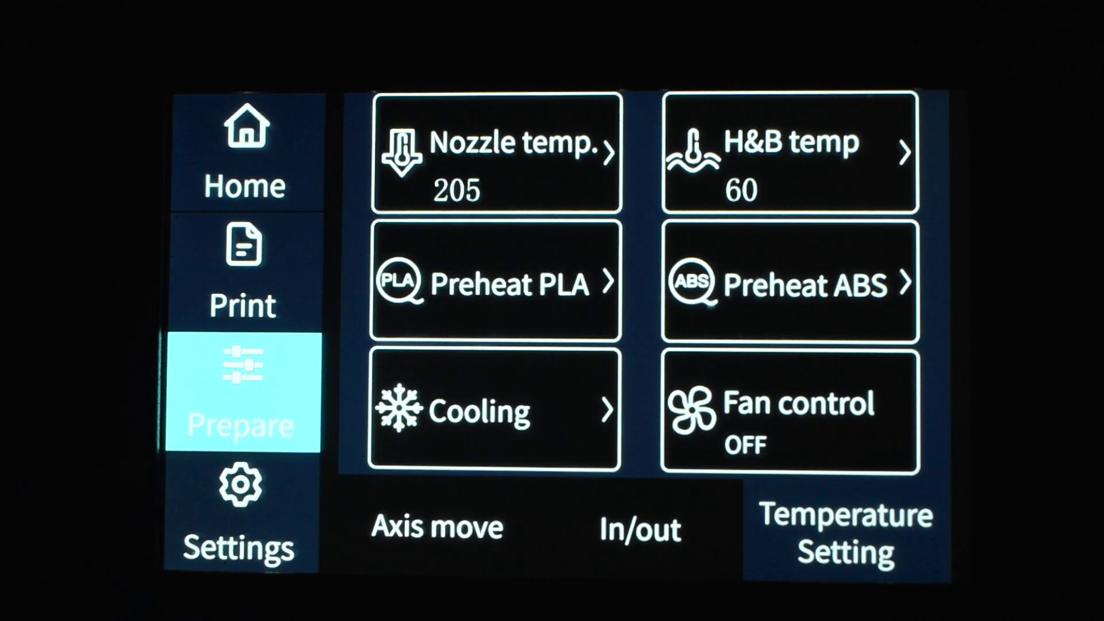
left_click(640, 529)
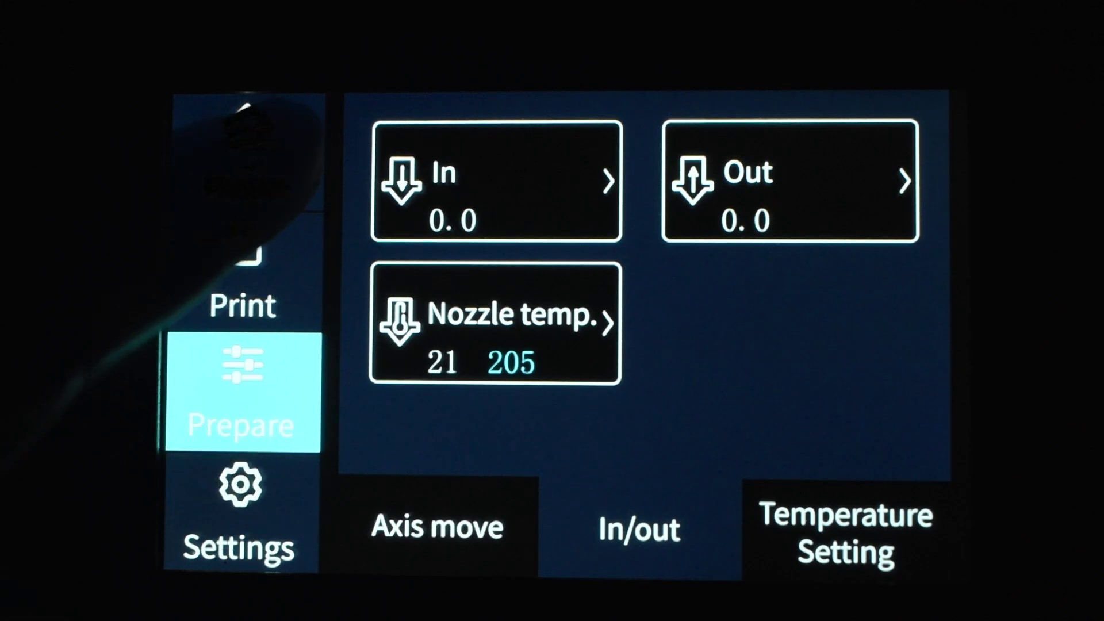
left_click(246, 152)
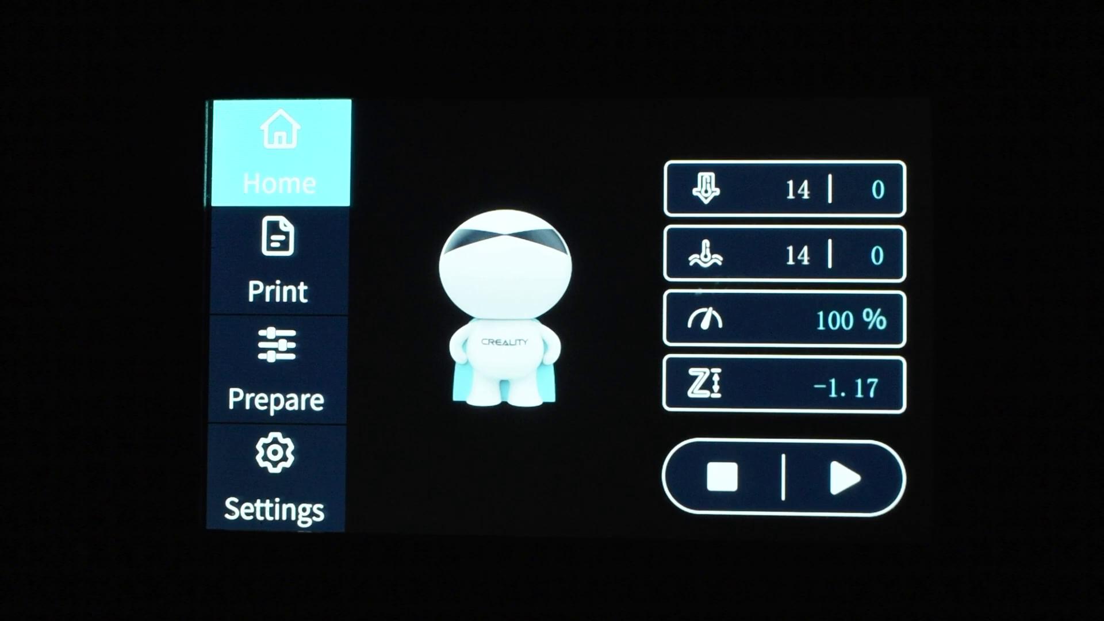
Step: Choose CE5E5_Christmas_Village from the SD card and start the print
left_click(278, 259)
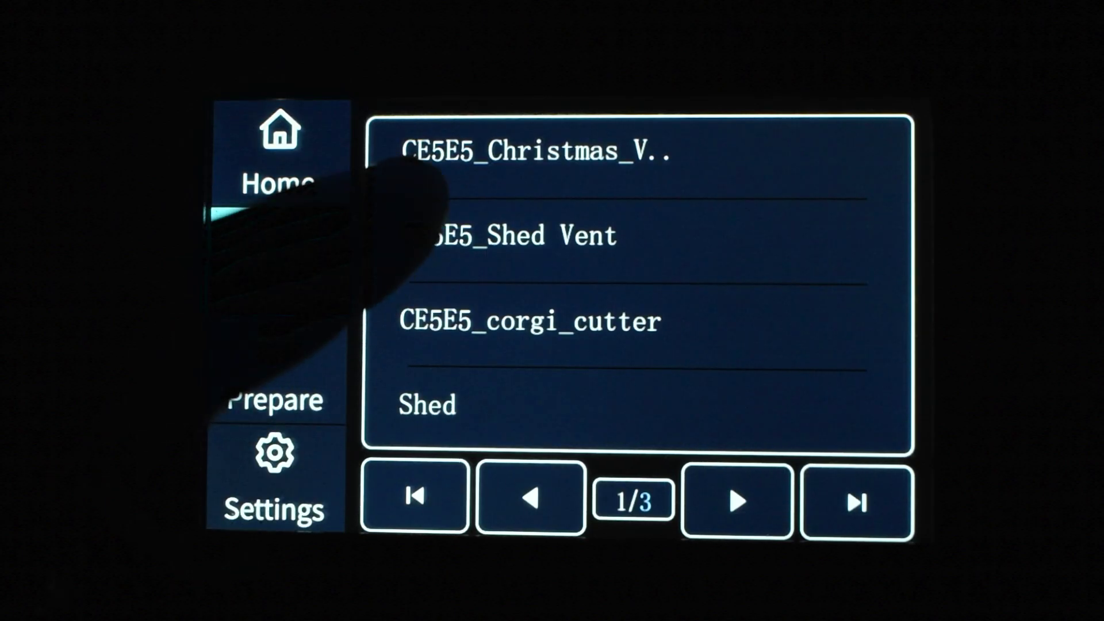
left_click(277, 151)
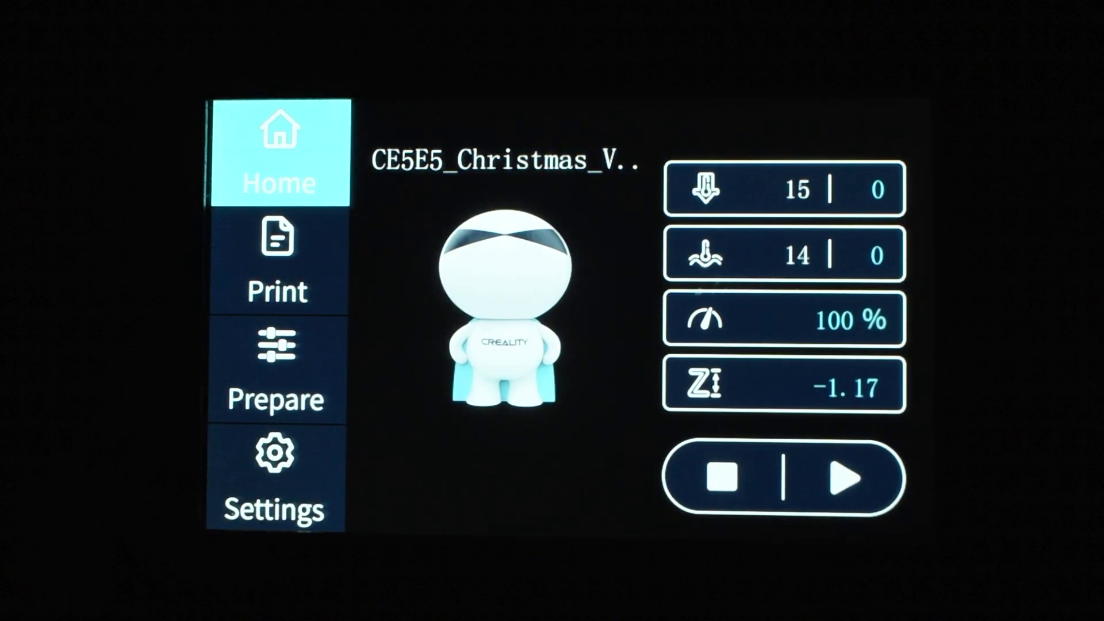
left_click(845, 478)
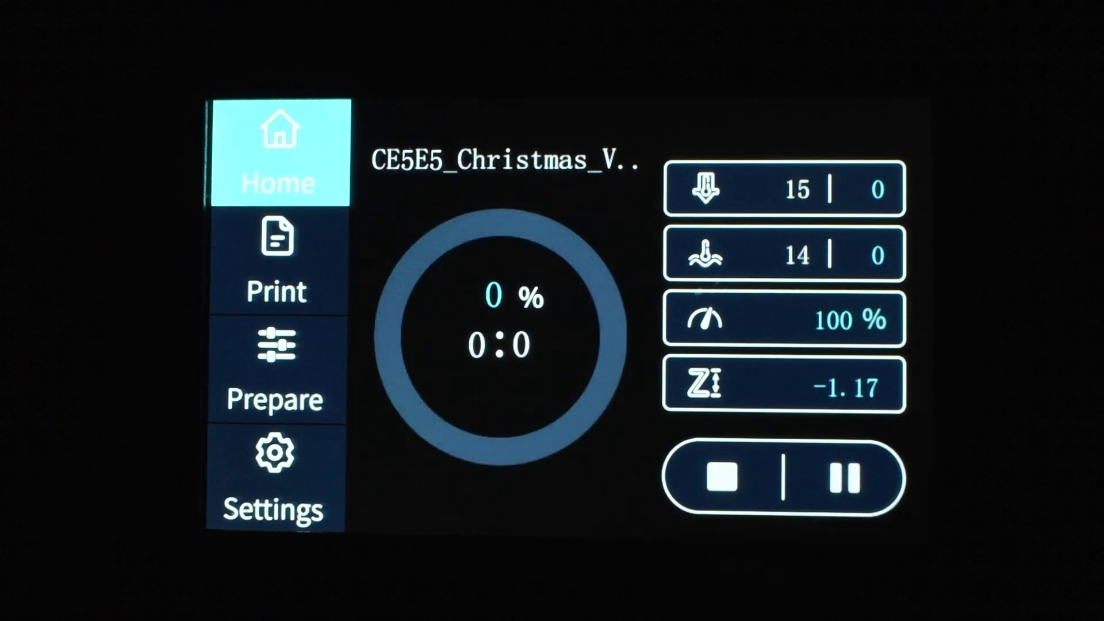